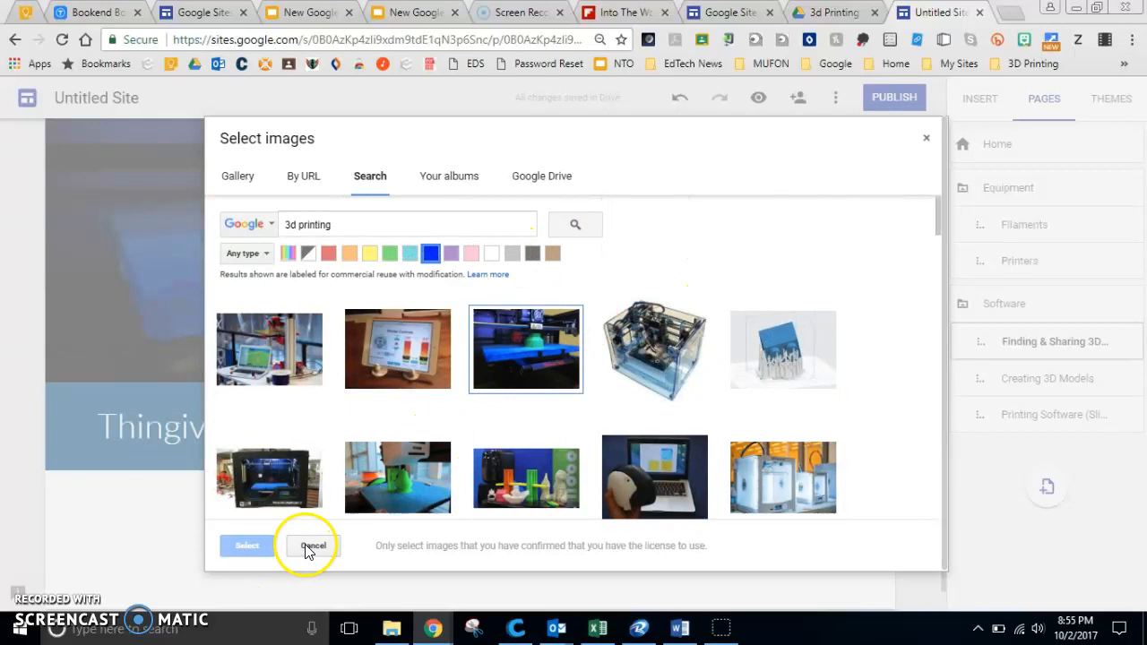
click(302, 431)
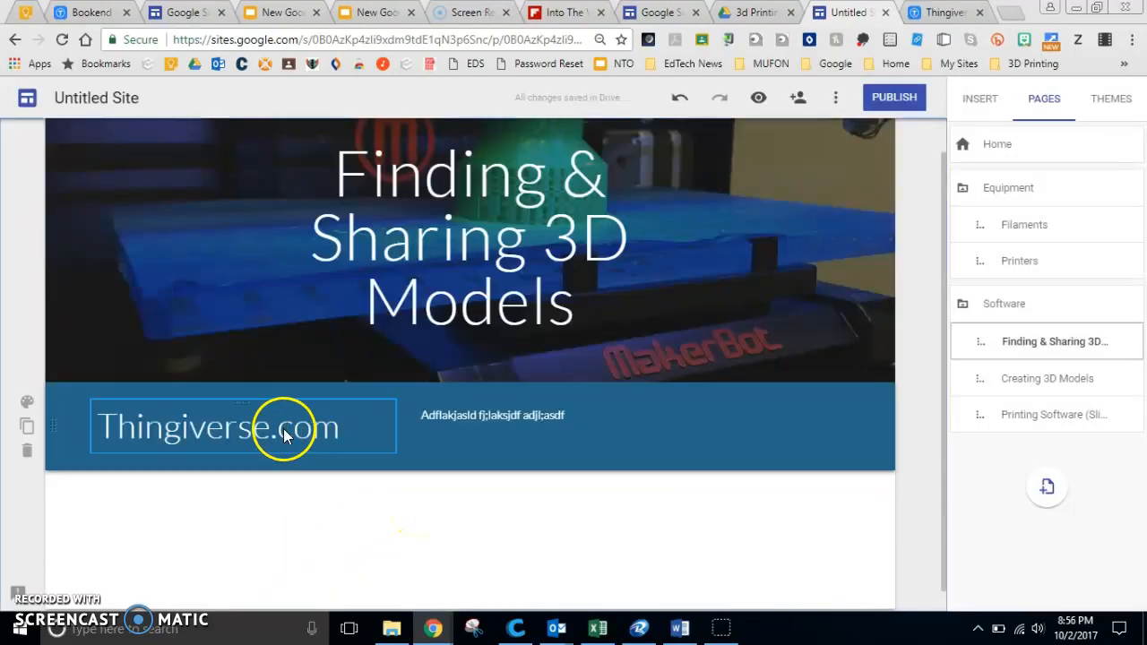
double_click(284, 435)
click(333, 428)
drag(357, 434, 89, 434)
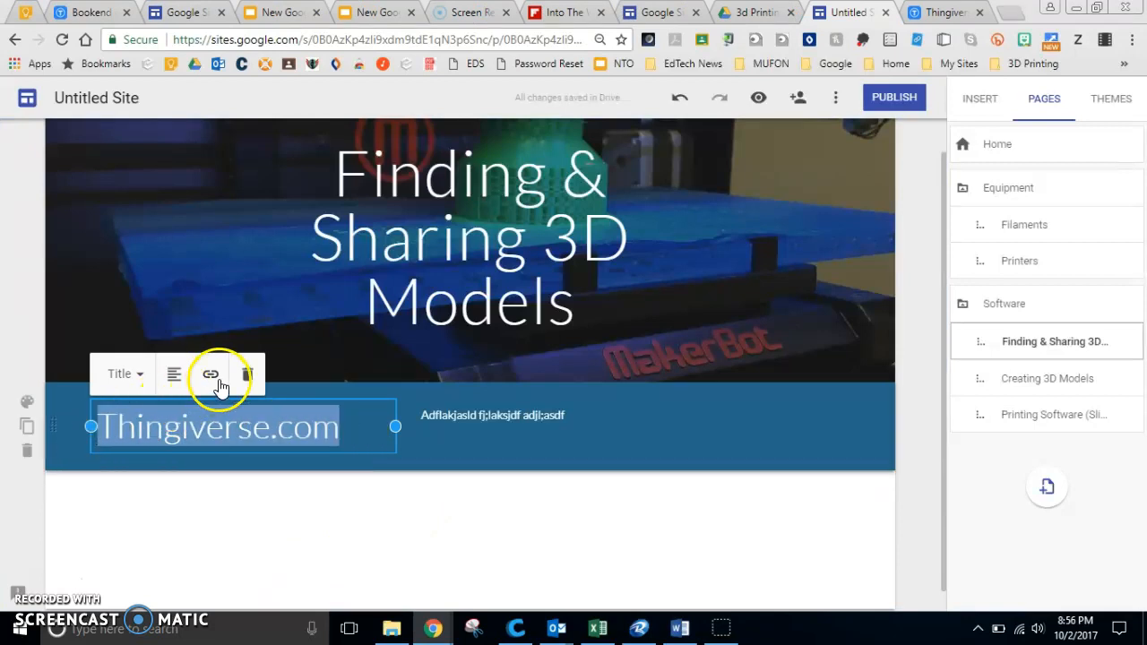
click(210, 376)
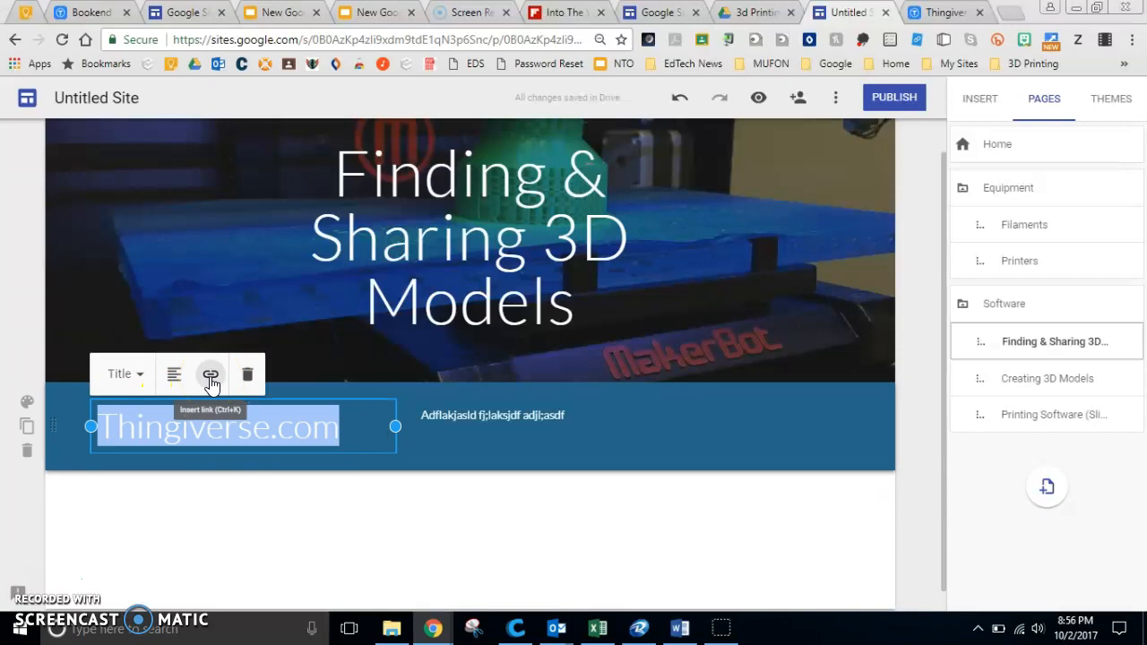
text(https://www.thingiverse.com/)
click(348, 540)
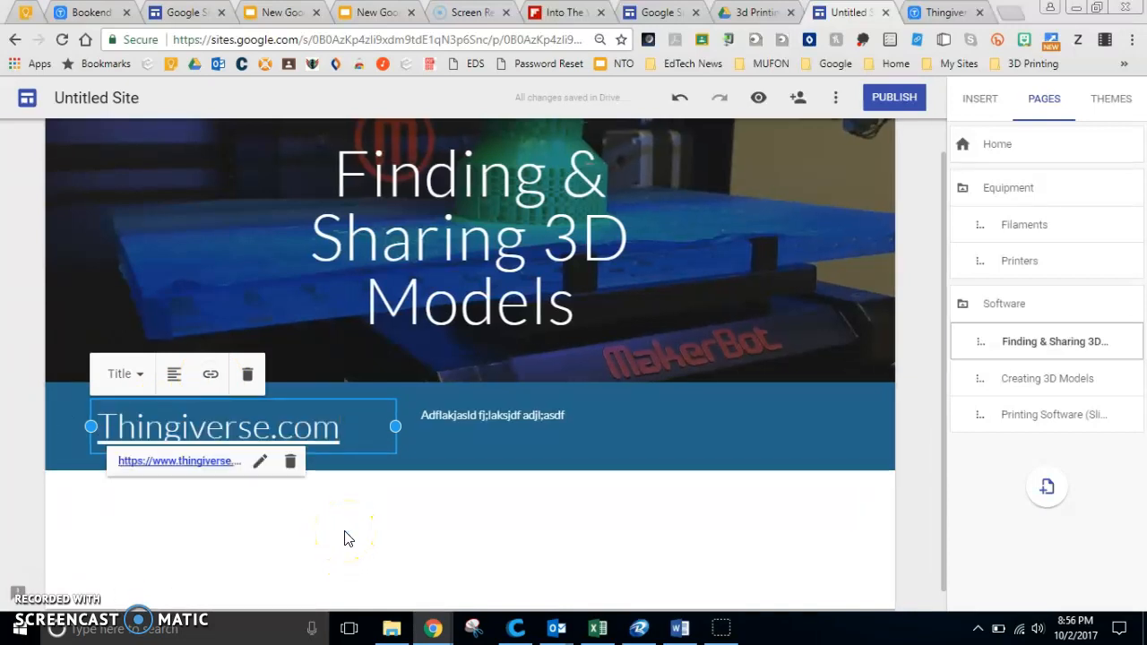
click(347, 539)
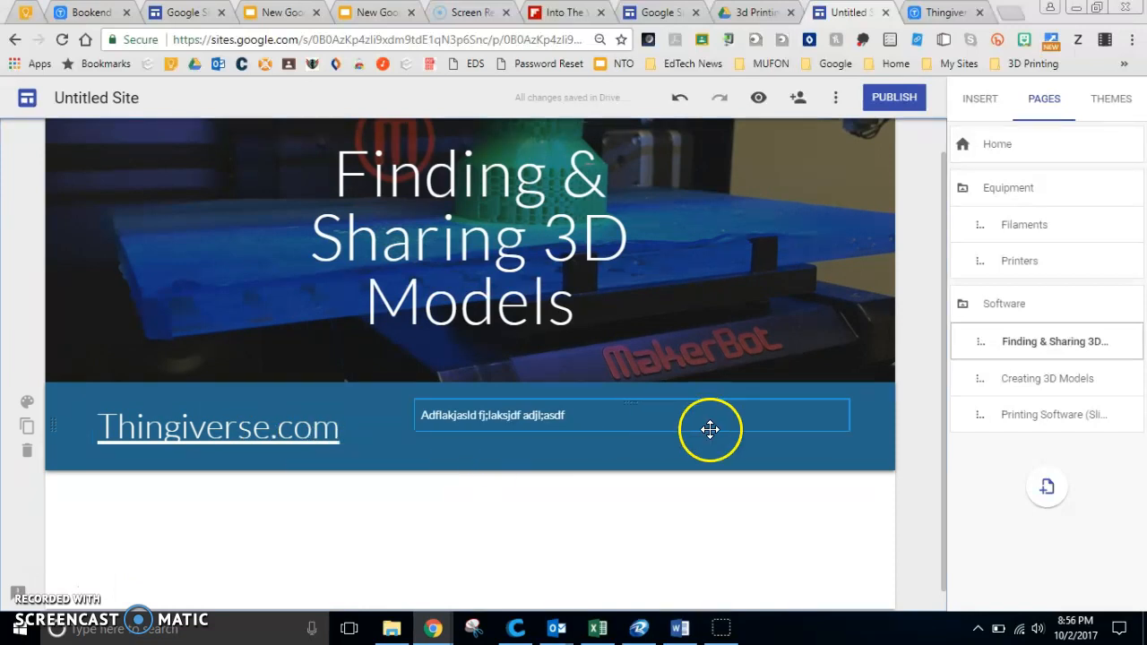
double_click(314, 517)
click(265, 510)
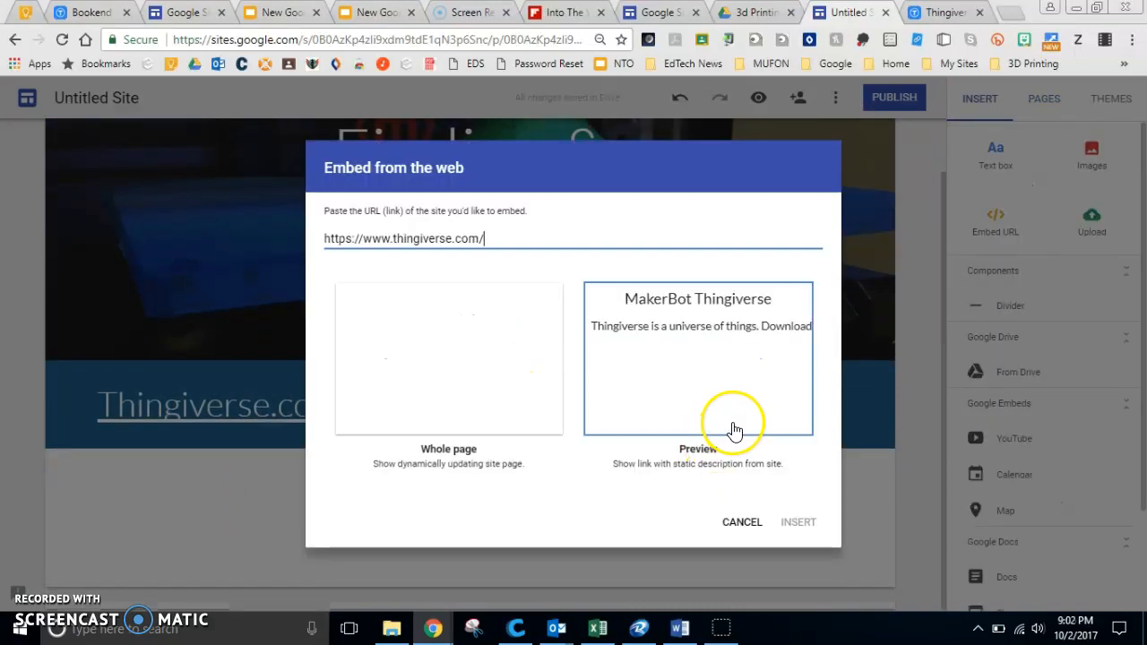
click(542, 413)
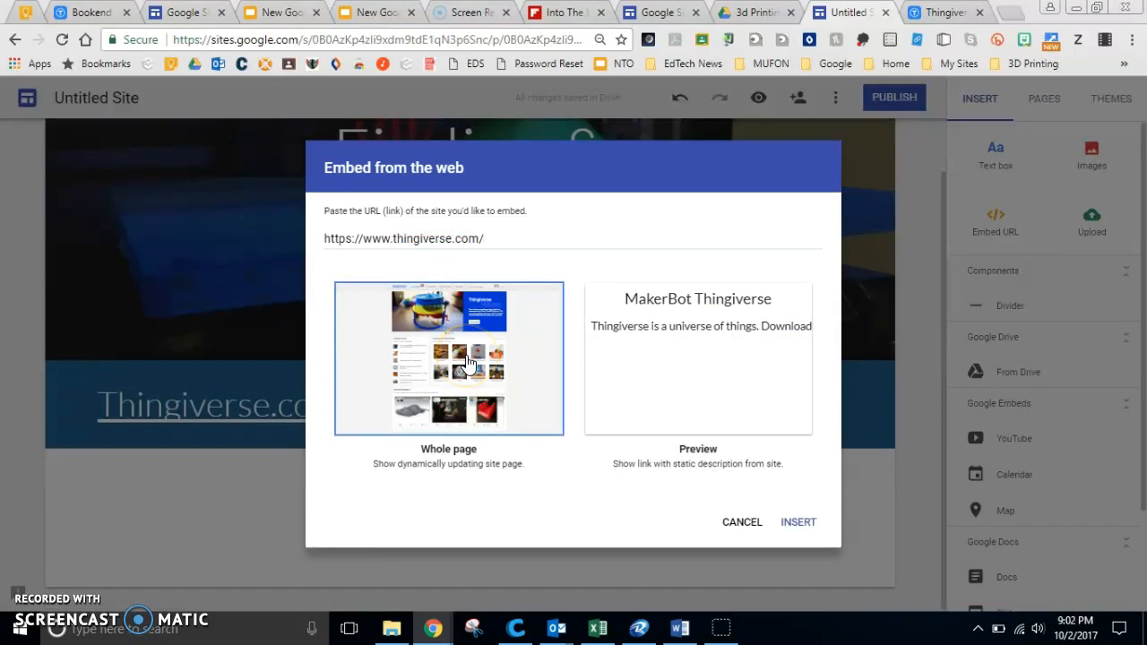
click(796, 526)
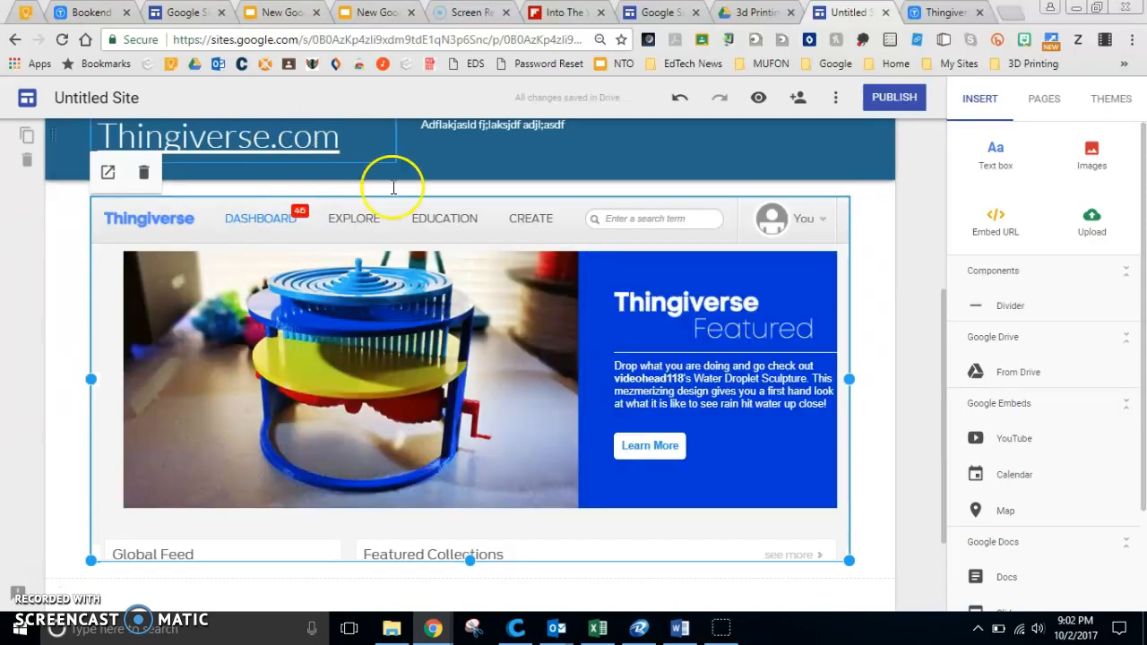
- Examine the embedded Thingiverse page together with the linked title section above it
double_click(308, 139)
scroll(400, 195, up, 3)
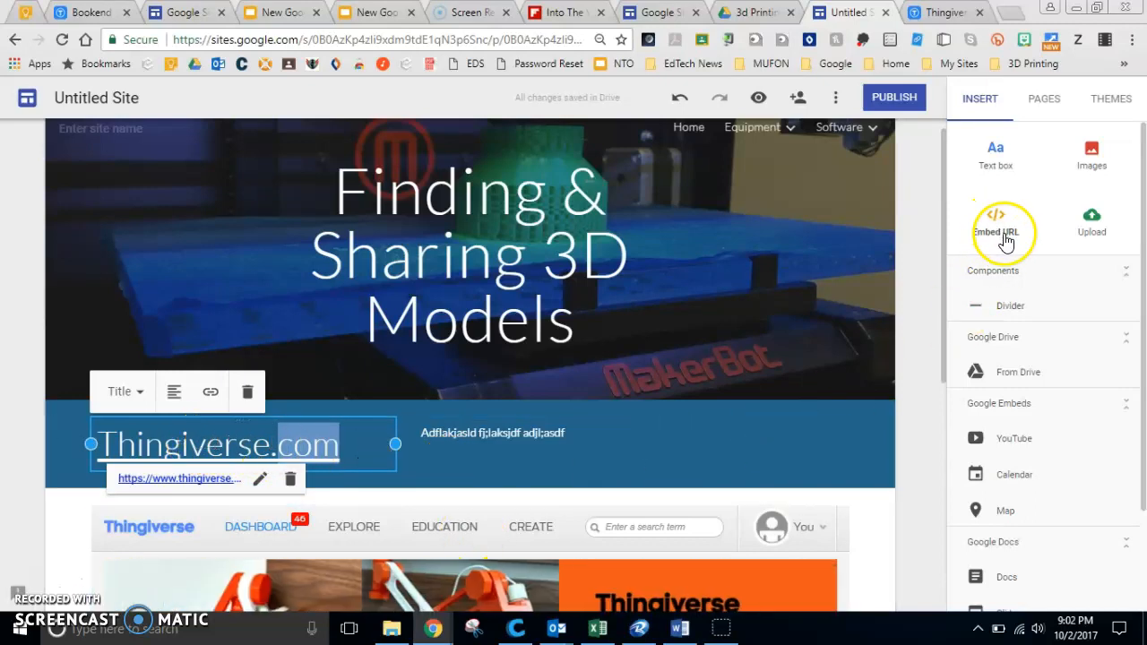
scroll(789, 495, down, 5)
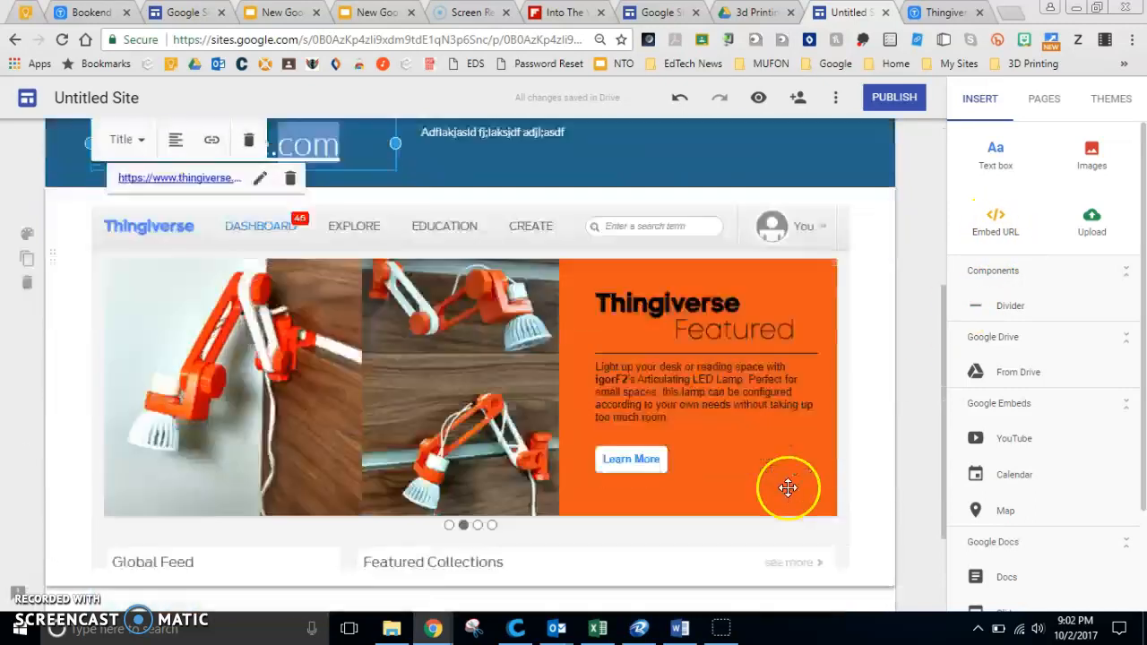
scroll(594, 320, up, 2)
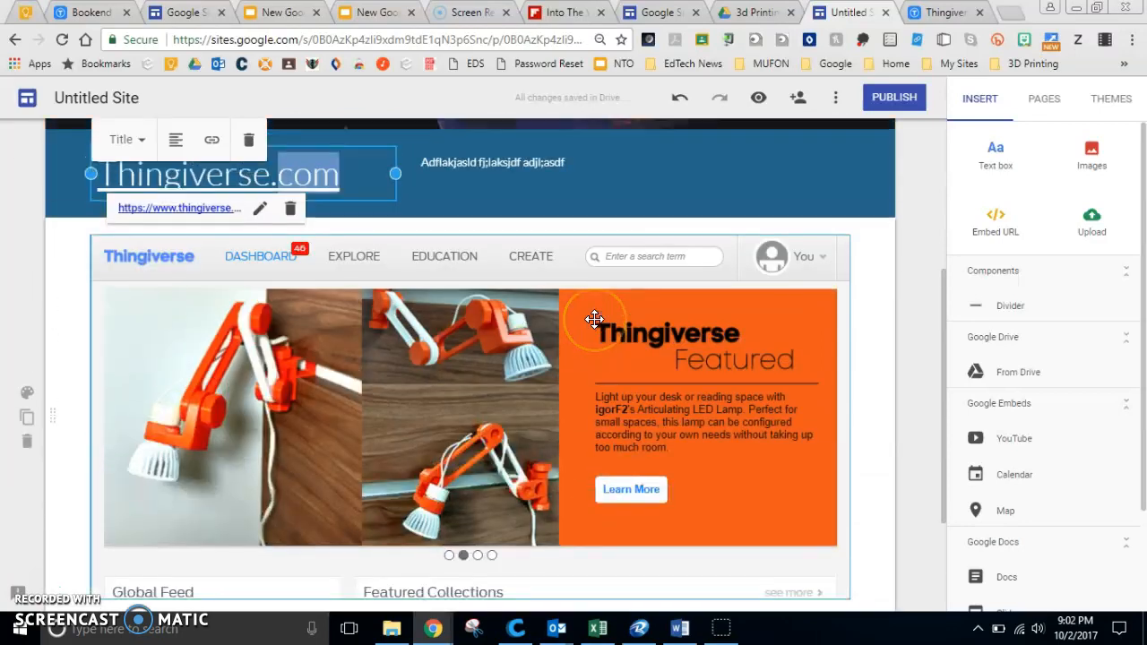
scroll(594, 320, down, 1)
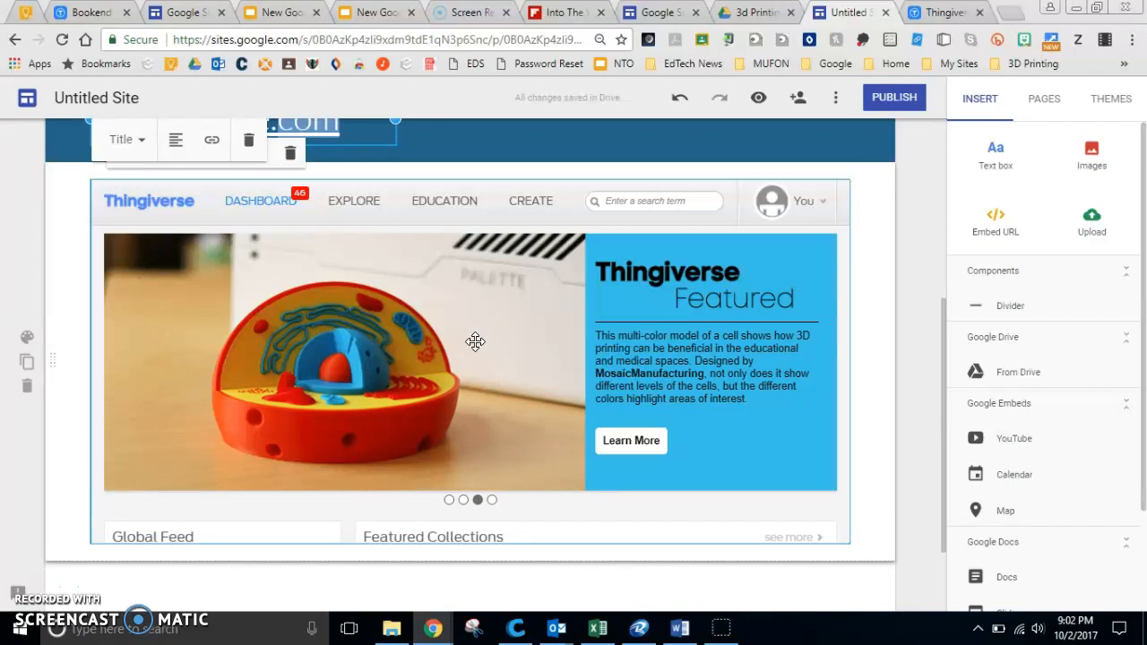
scroll(475, 341, up, 2)
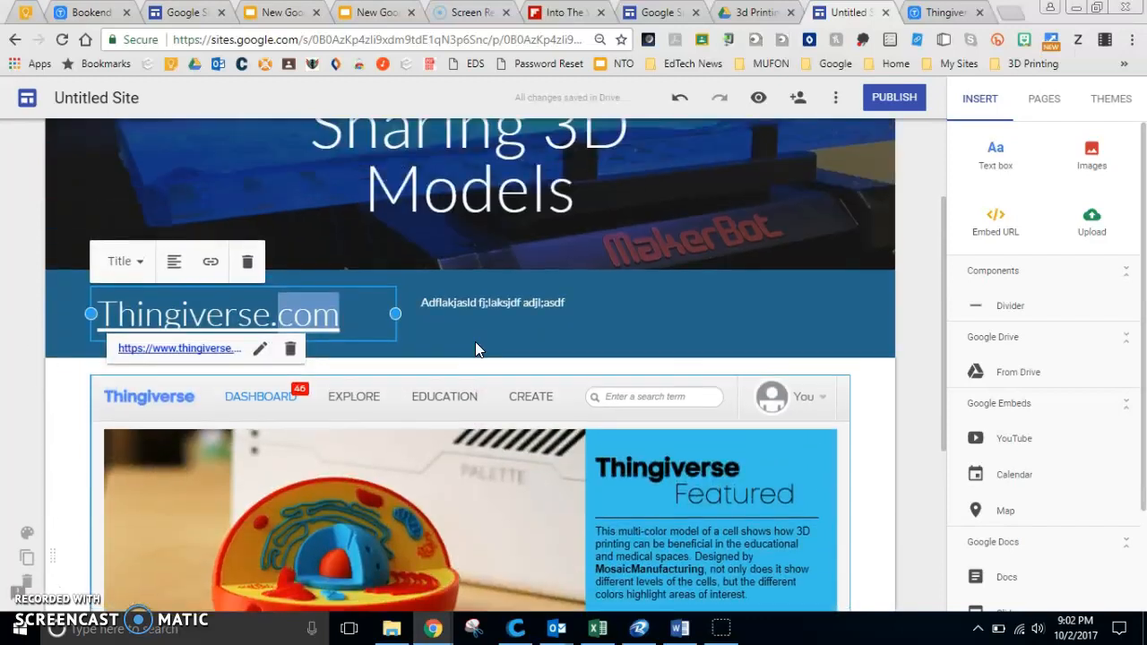
scroll(475, 342, down, 2)
click(340, 376)
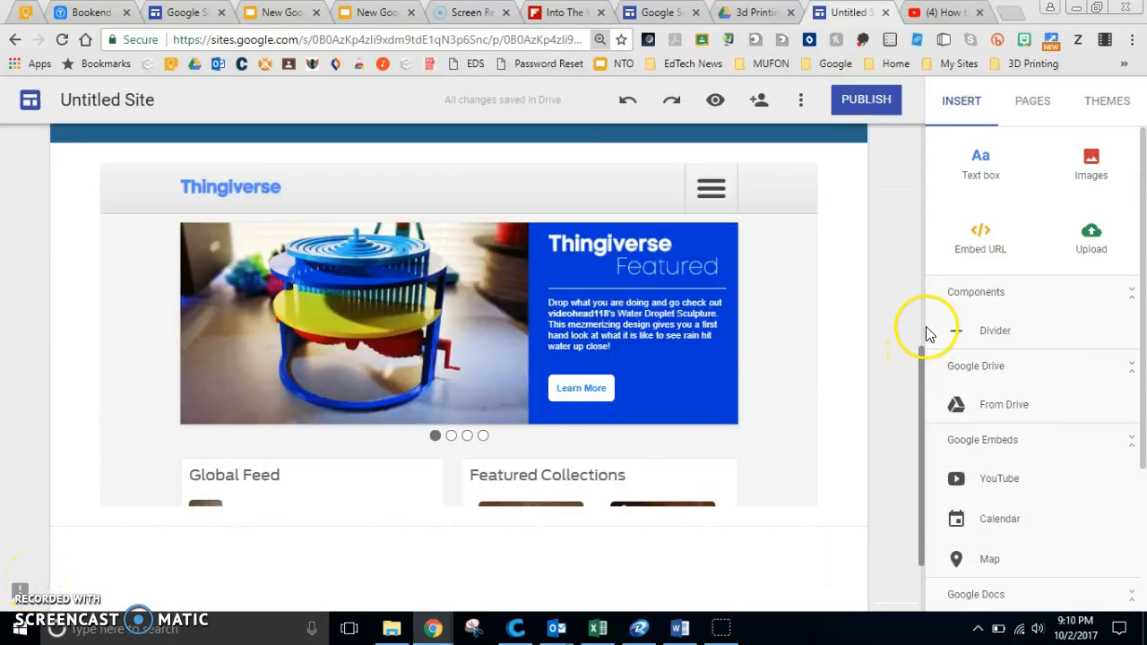
- Go to the Creating 3D Models page under Software and check the link on its Fusion 360 title
drag(923, 231, 909, 56)
click(843, 156)
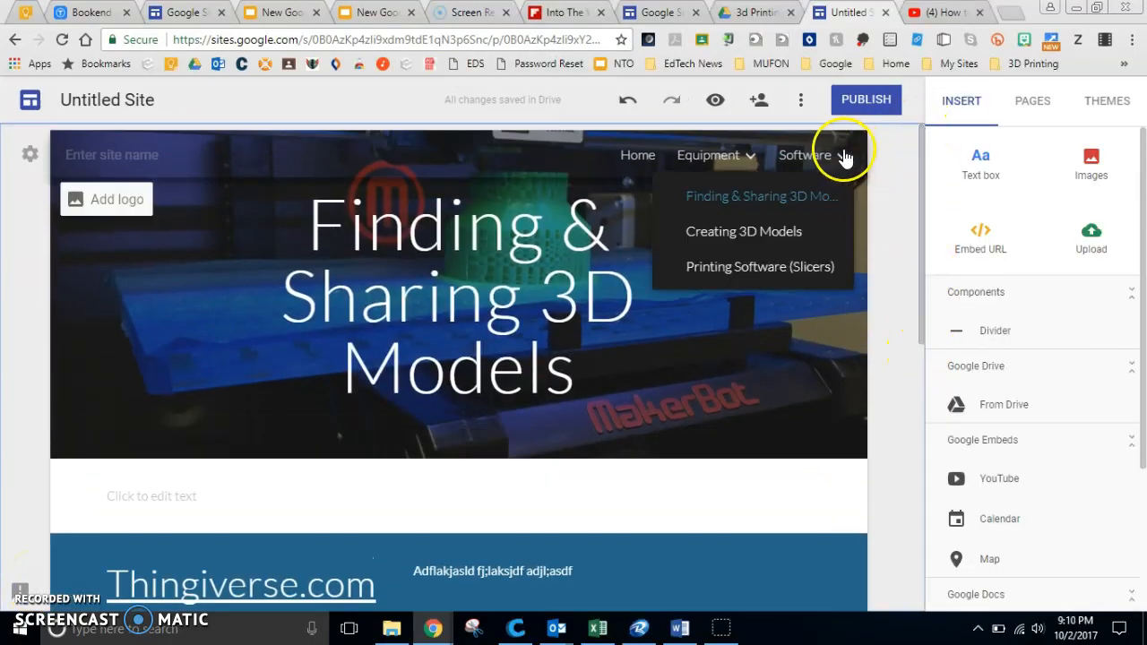
click(775, 232)
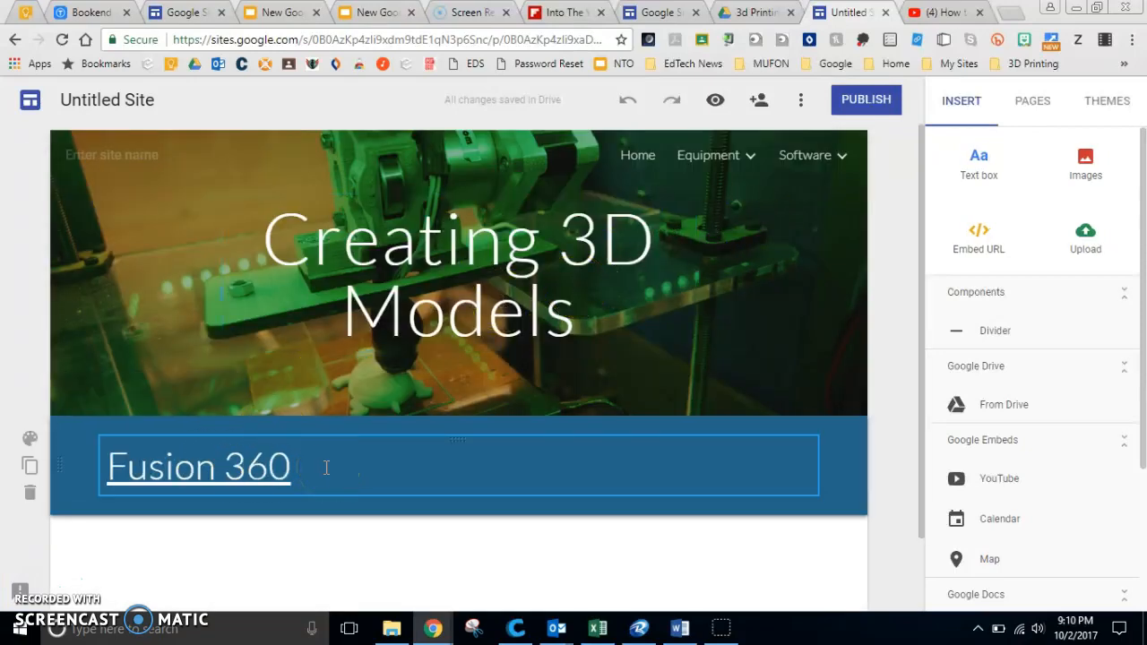
click(260, 468)
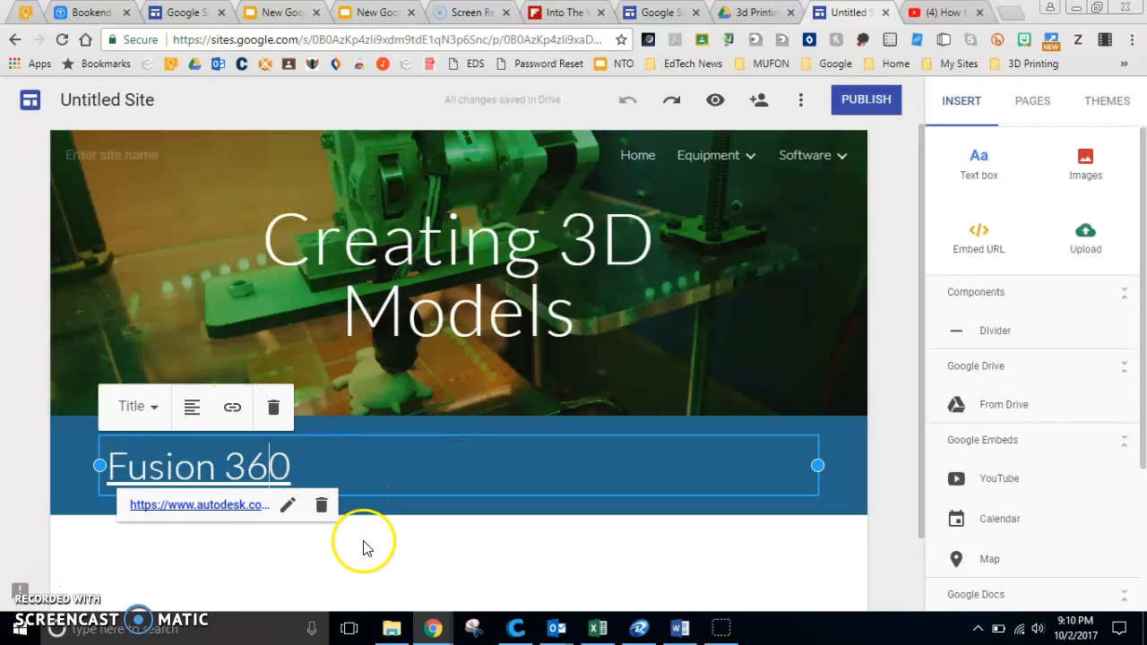
click(395, 563)
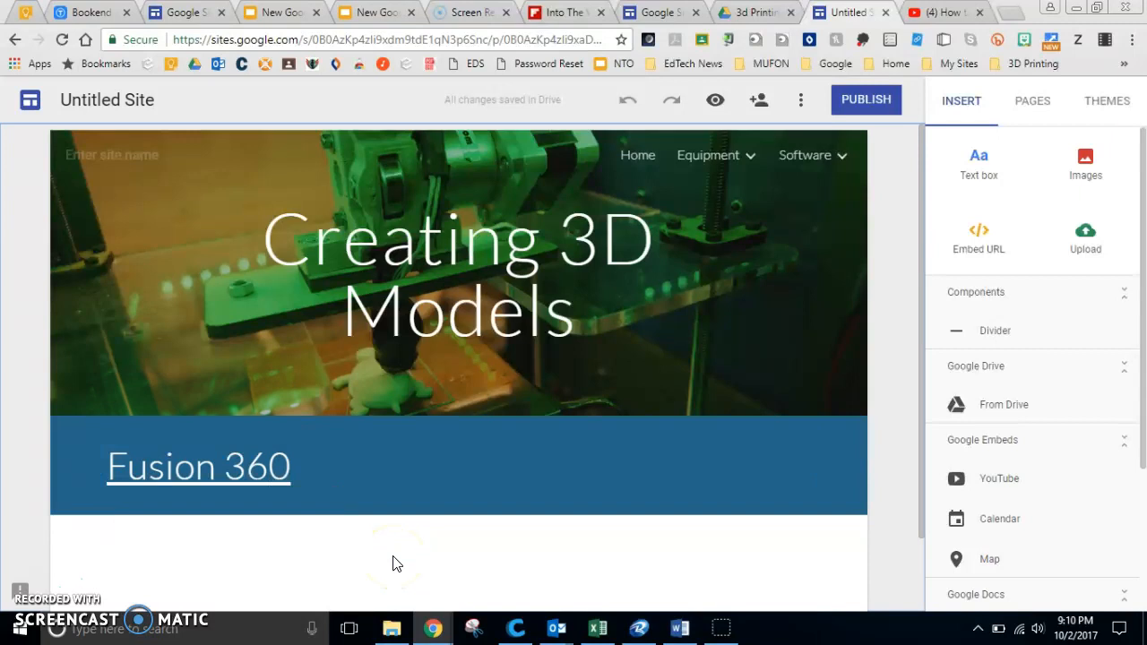
- Insert the Fusion 360 document from the Drive folder 00 EdTech TOSA > How To... > 3d Printing below the Fusion 360 title
scroll(395, 563, down, 1)
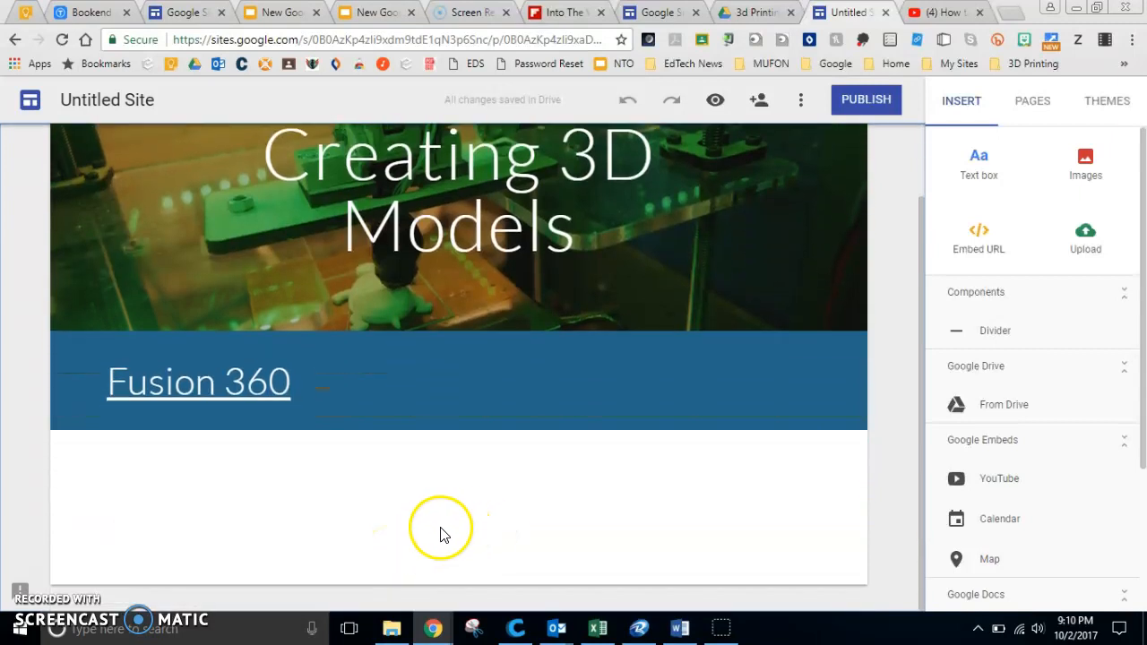
click(978, 410)
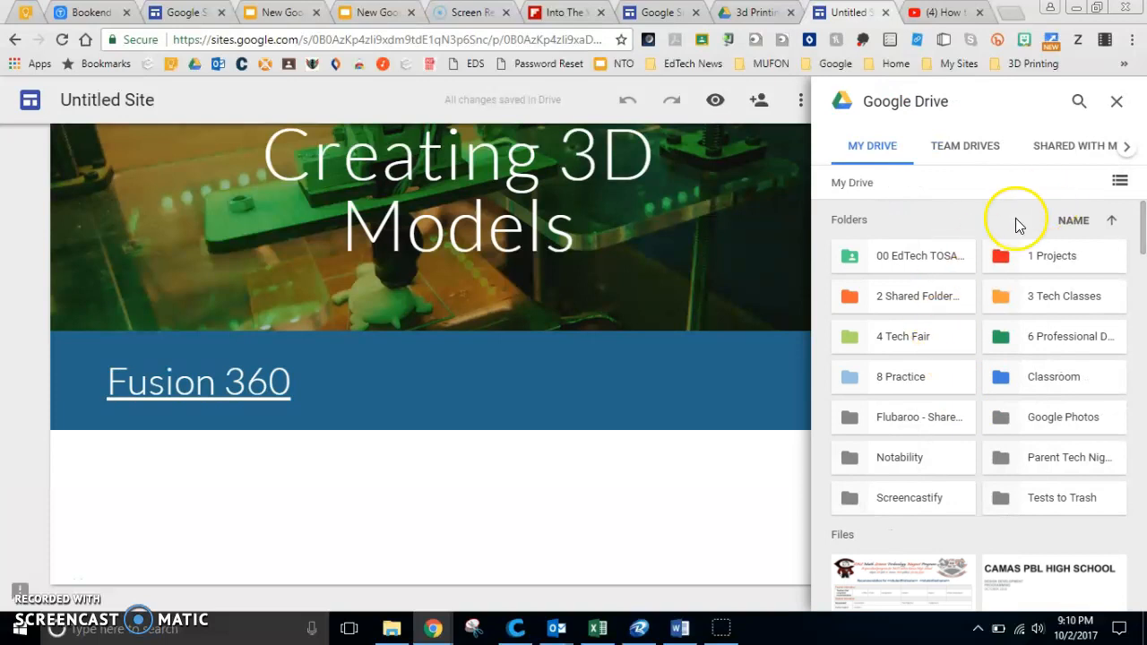
double_click(924, 266)
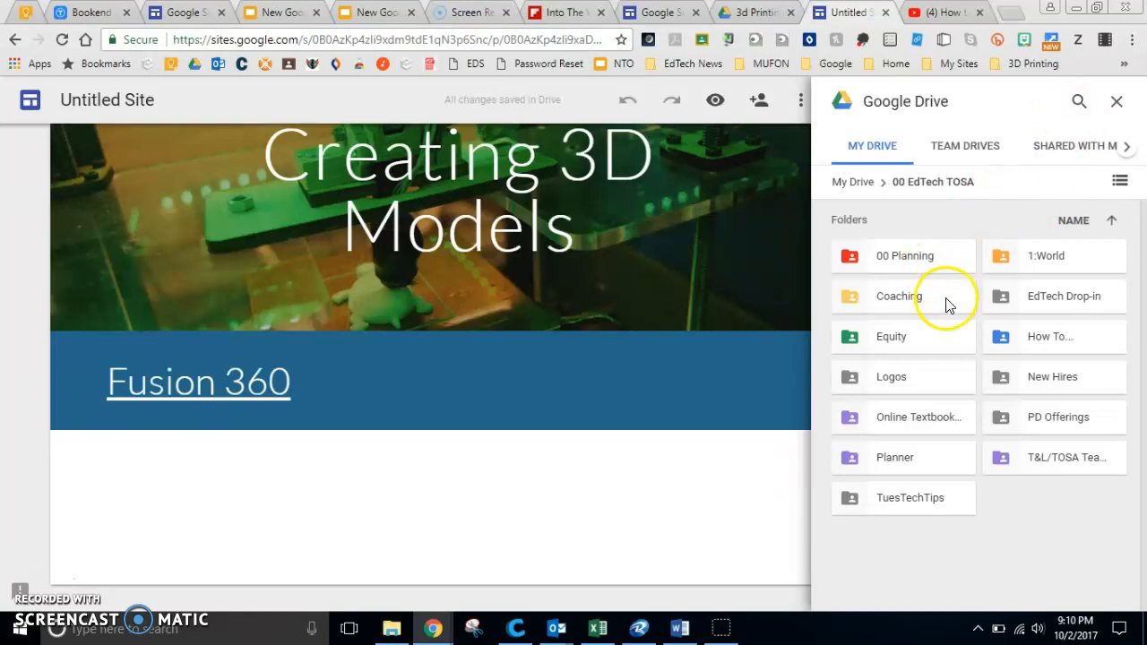
double_click(1035, 336)
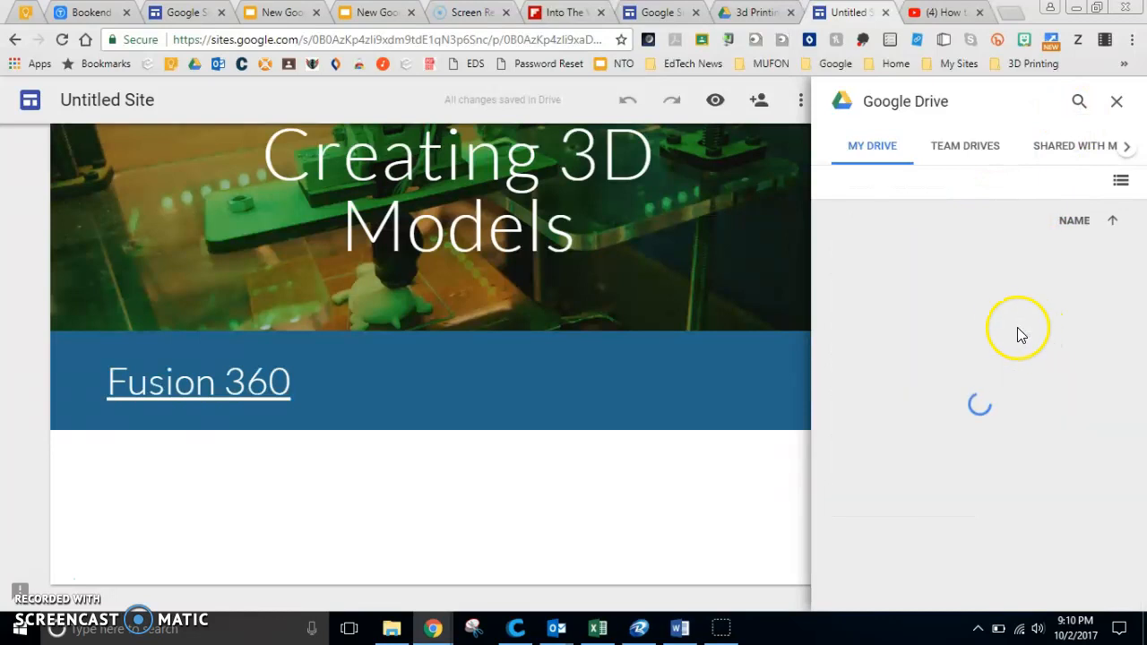
double_click(1031, 253)
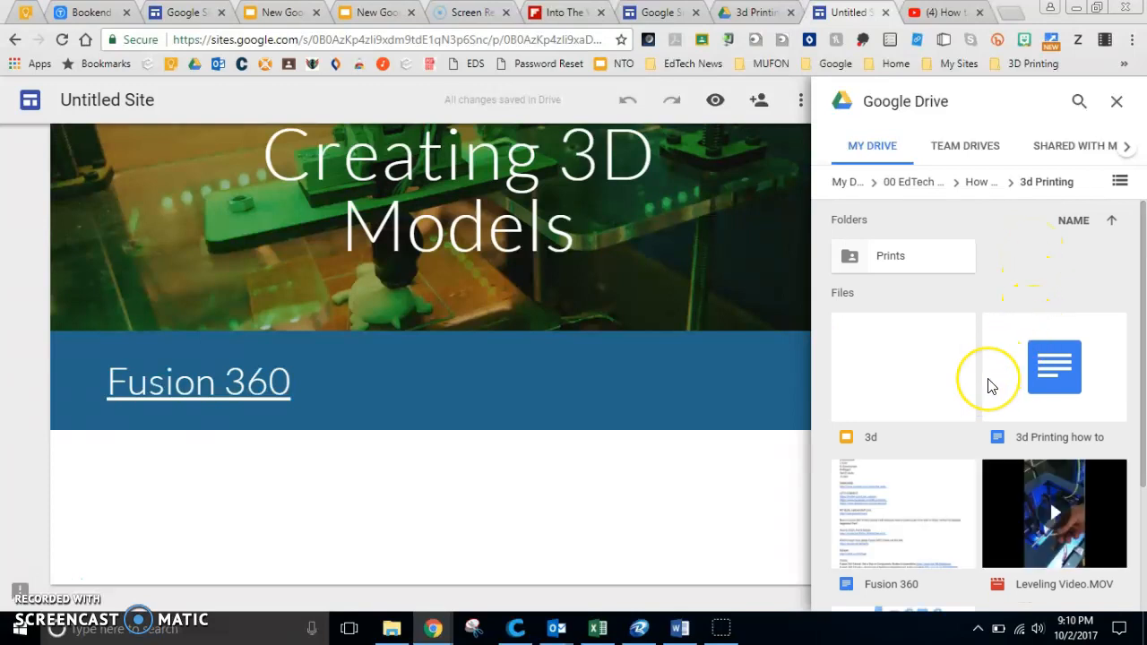
scroll(991, 386, down, 2)
click(917, 359)
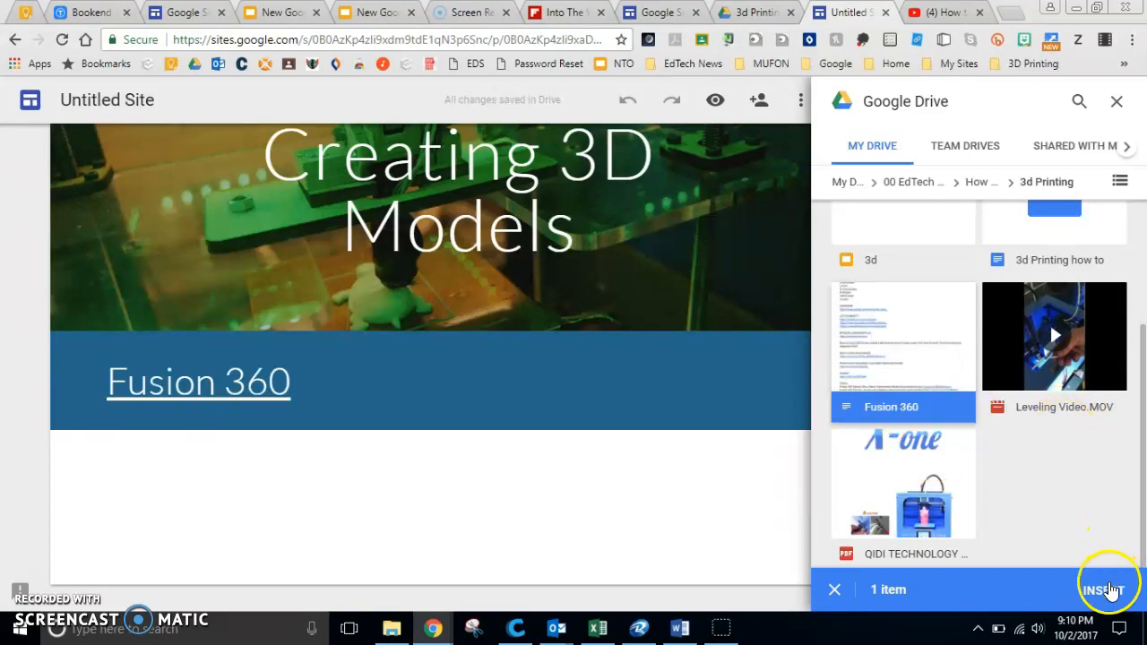
click(1104, 592)
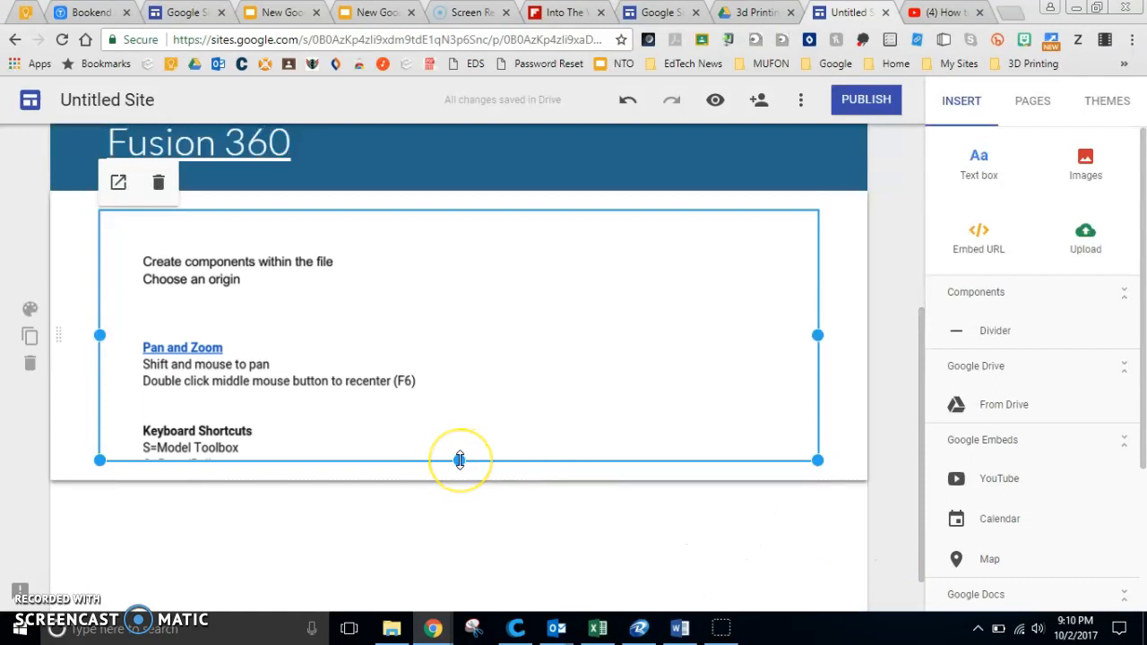
- Extend the embedded Fusion 360 document downward to show the full keyboard shortcuts list and the links beneath it, and review the page
drag(459, 460, 448, 632)
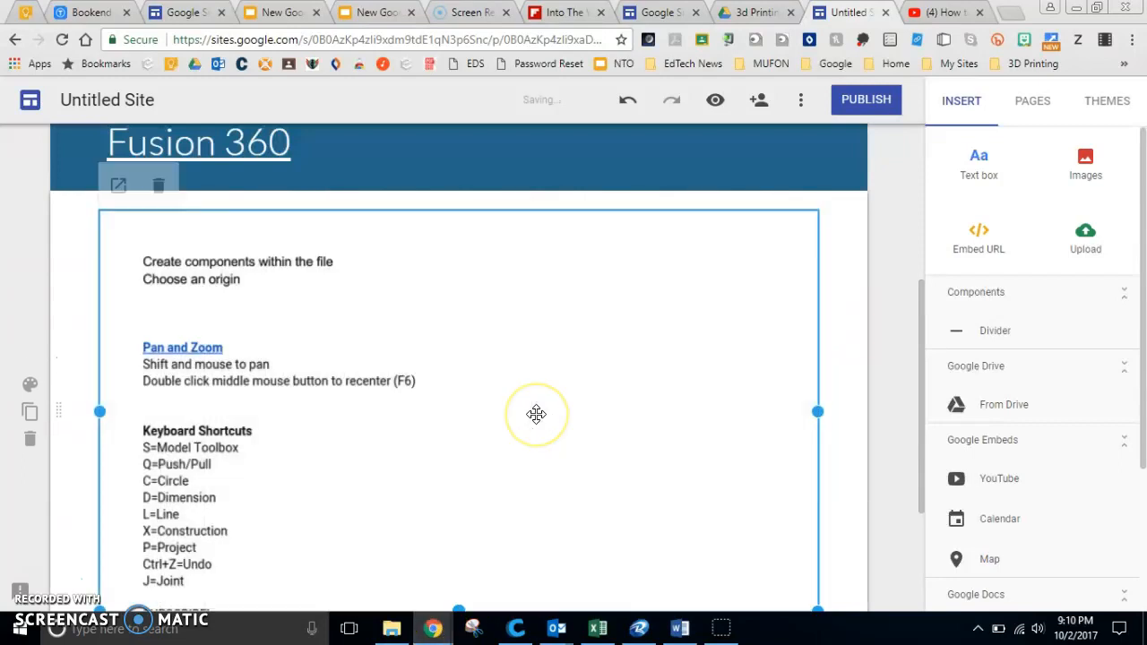
scroll(536, 414, down, 2)
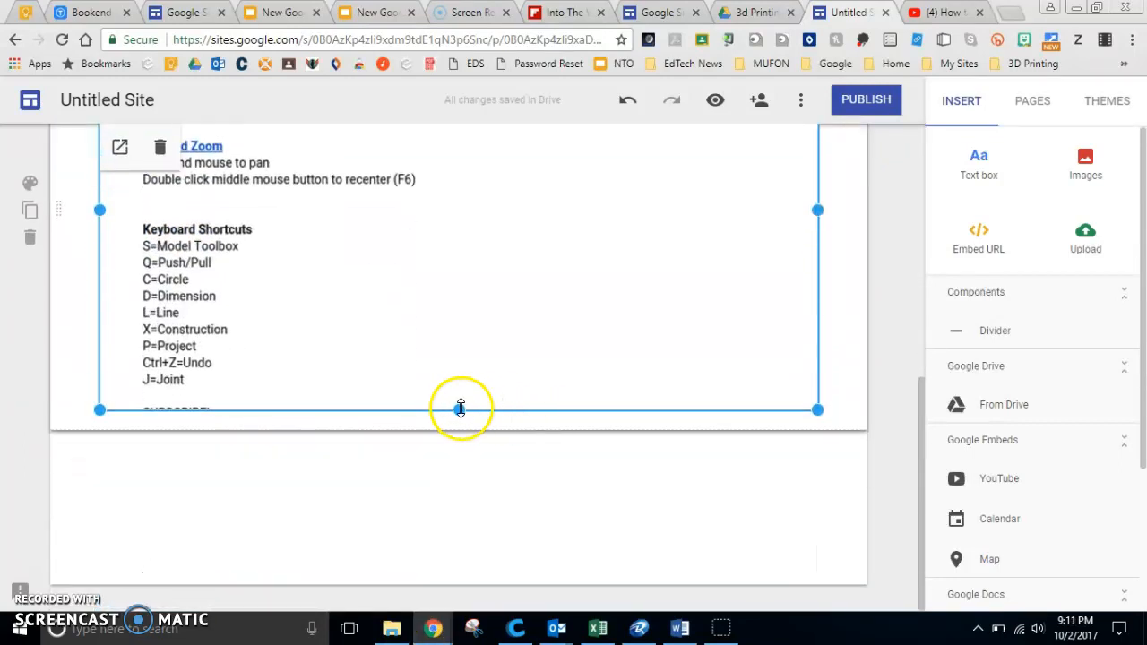
drag(459, 409, 521, 424)
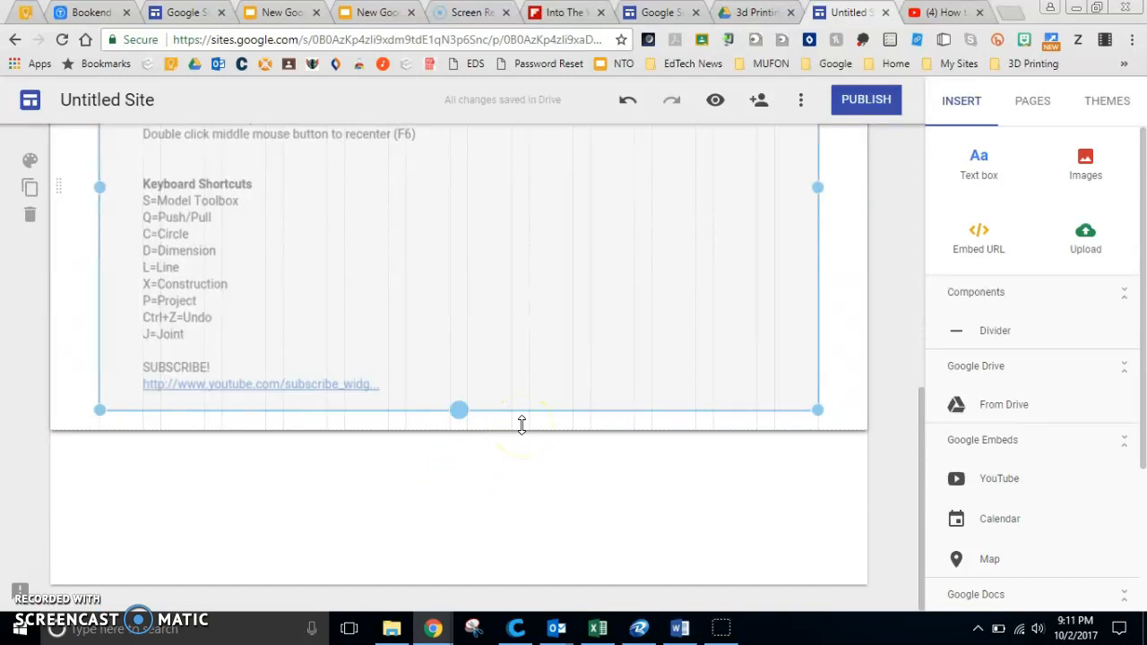
drag(808, 425, 915, 430)
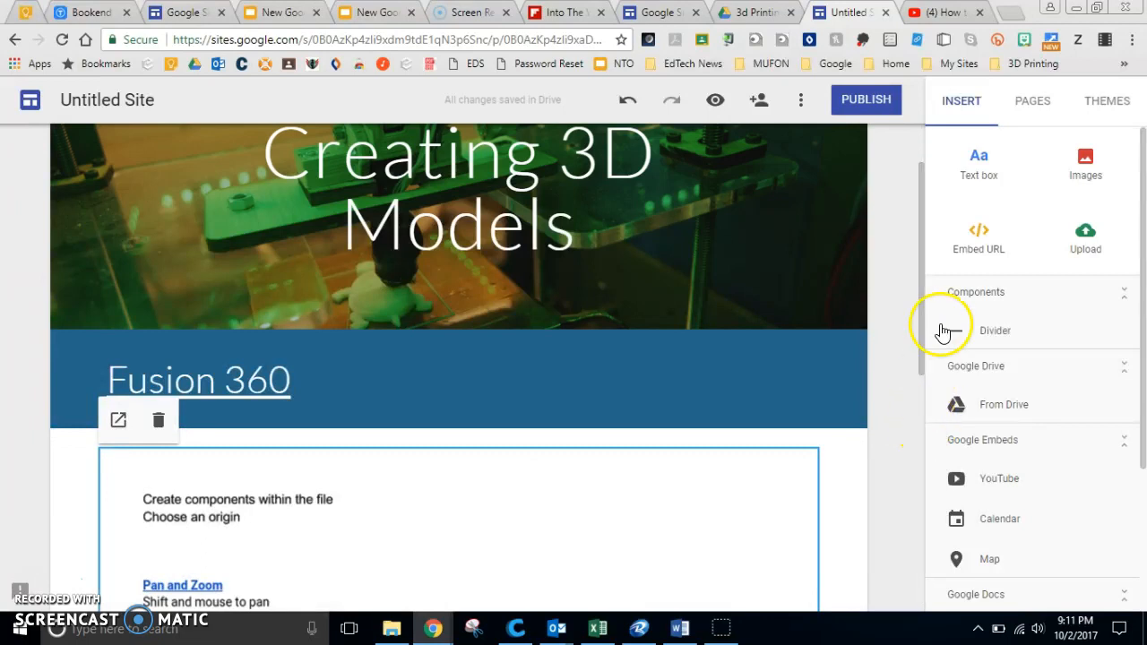
scroll(739, 427, down, 2)
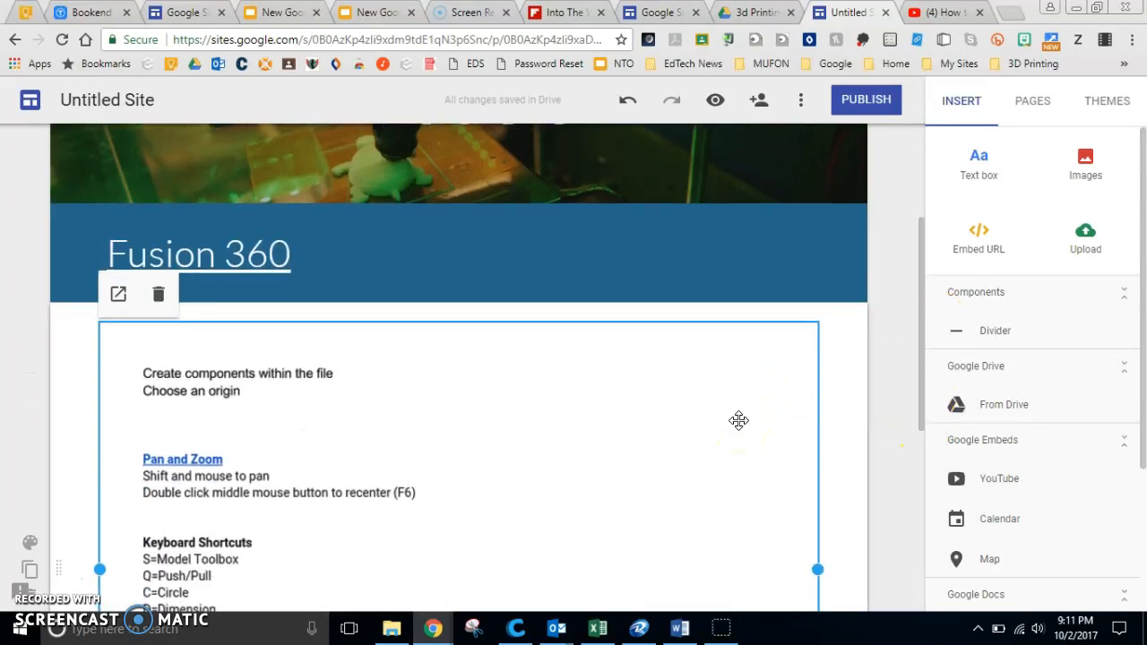
scroll(739, 421, up, 3)
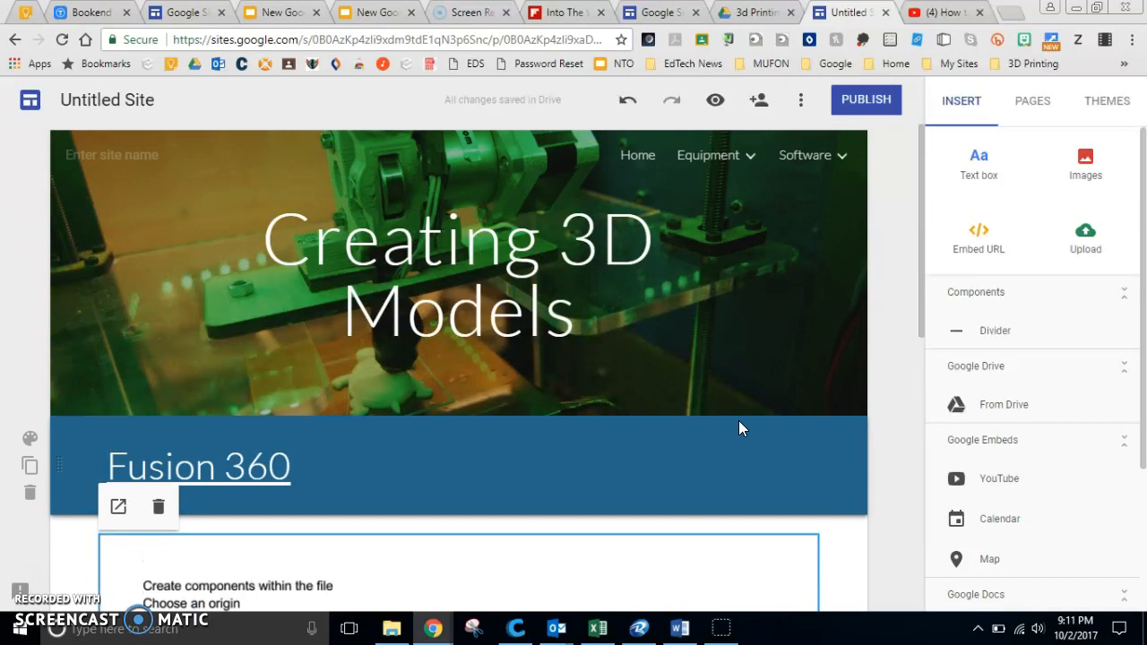
- Insert the Drive folder 3d Printing from 00 EdTech TOSA > How To... below the embedded Fusion 360 document
scroll(738, 421, down, 3)
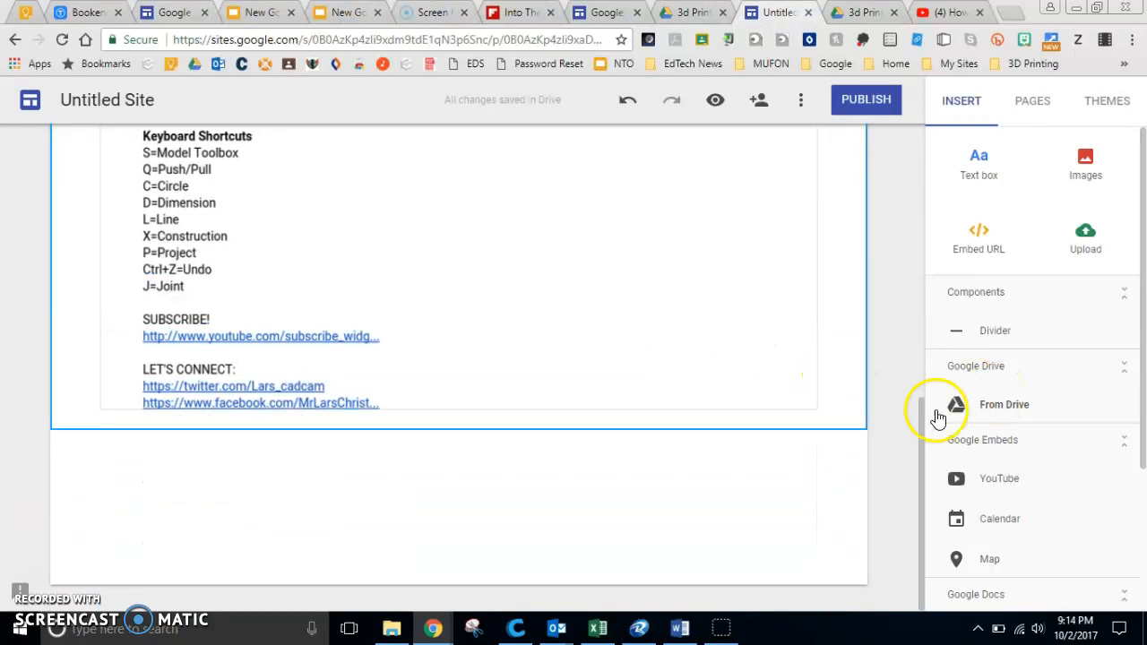
click(998, 409)
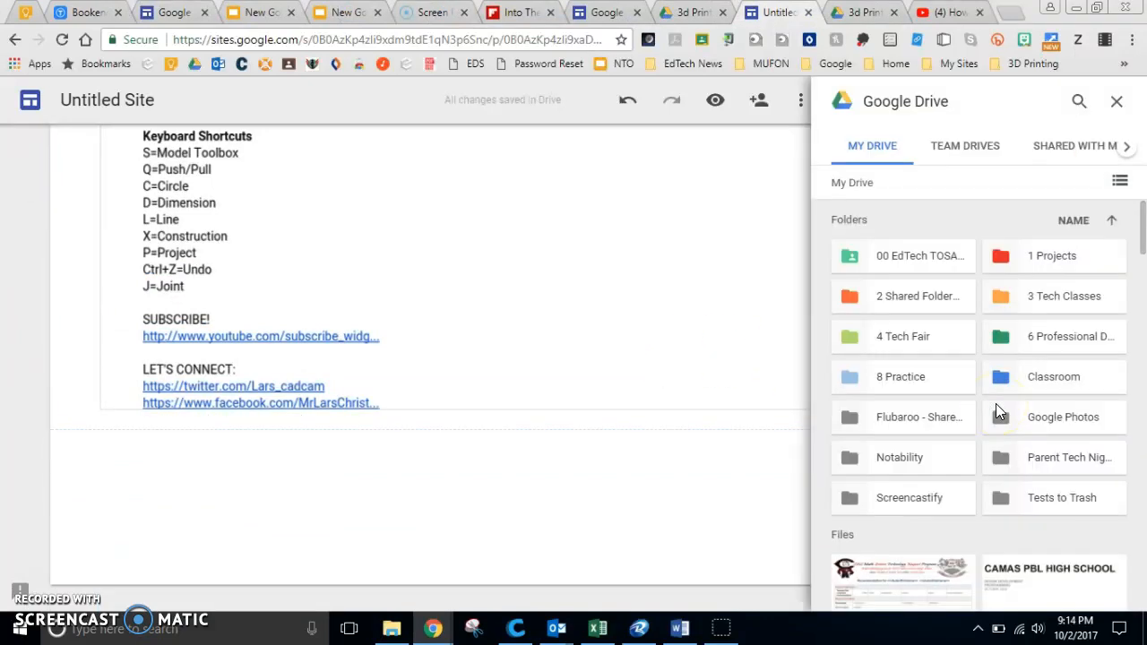
click(914, 260)
double_click(914, 260)
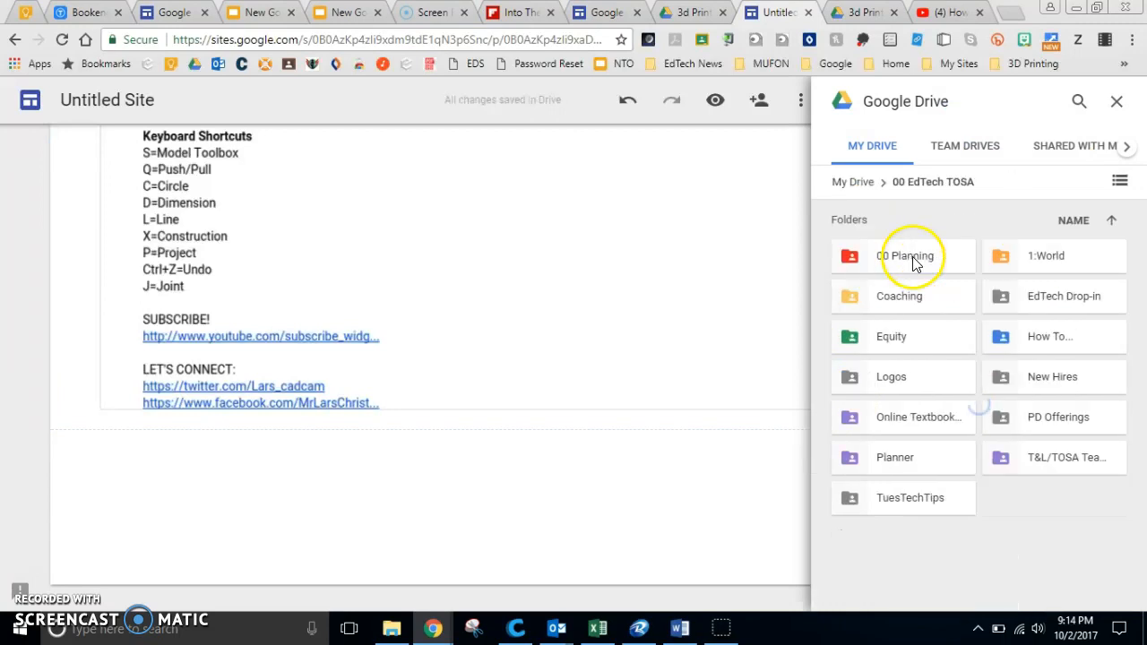
double_click(1024, 339)
click(1037, 258)
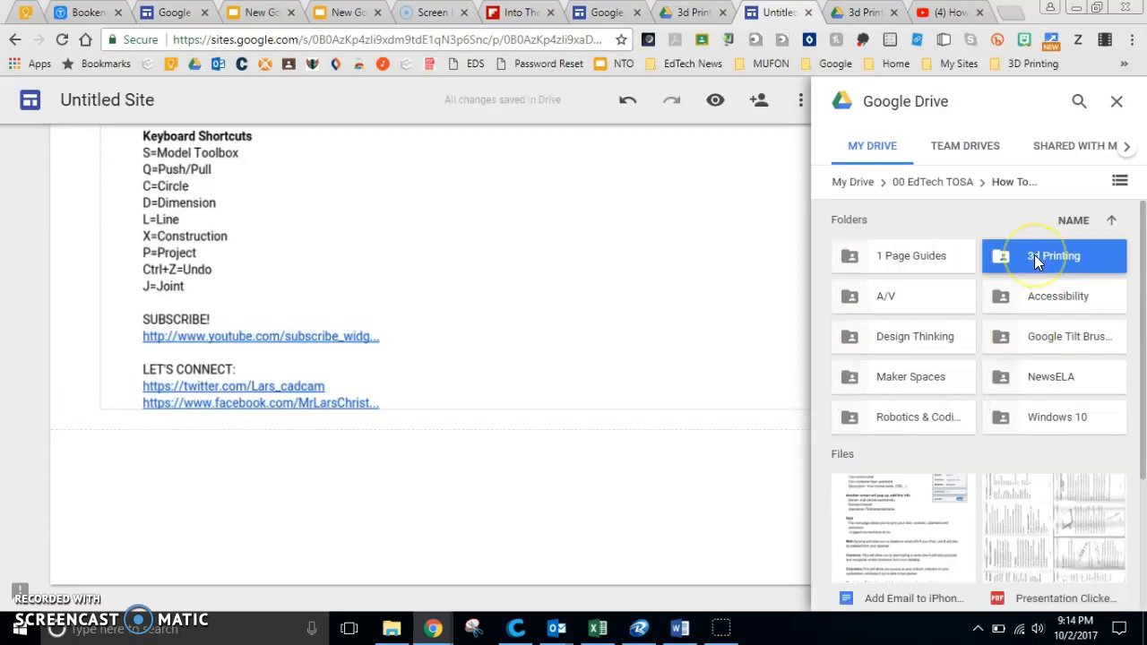
click(1038, 258)
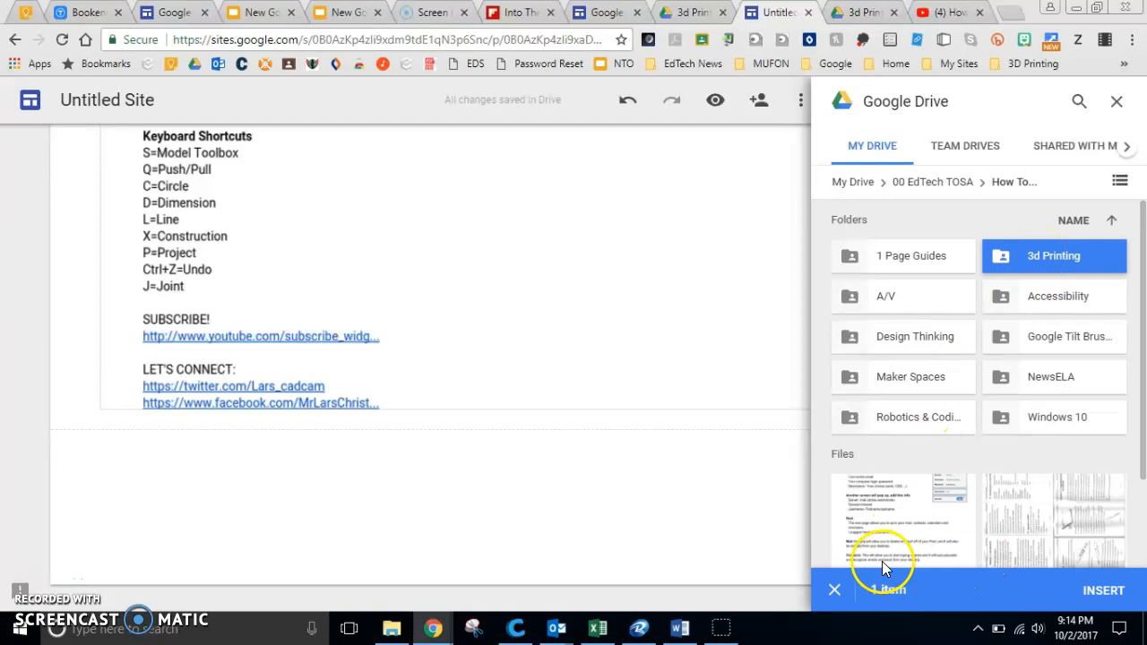
click(1103, 591)
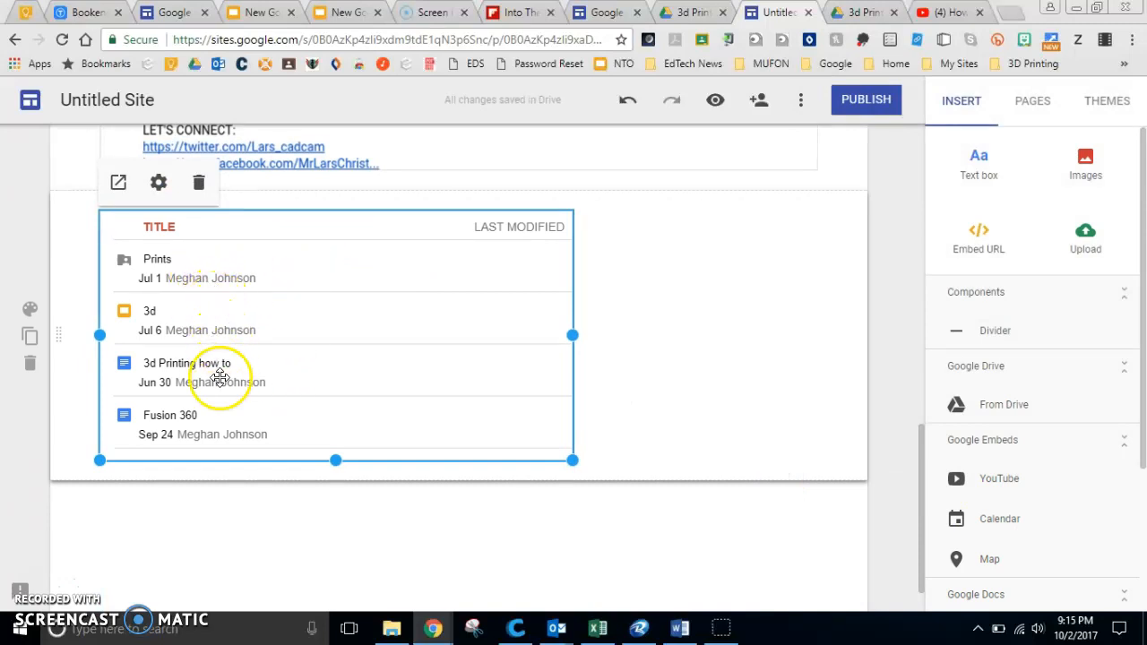
- Enlarge the embedded 3d Printing folder to the full content width and down past its last row of files, and set its view type to Grid View
drag(574, 336, 821, 320)
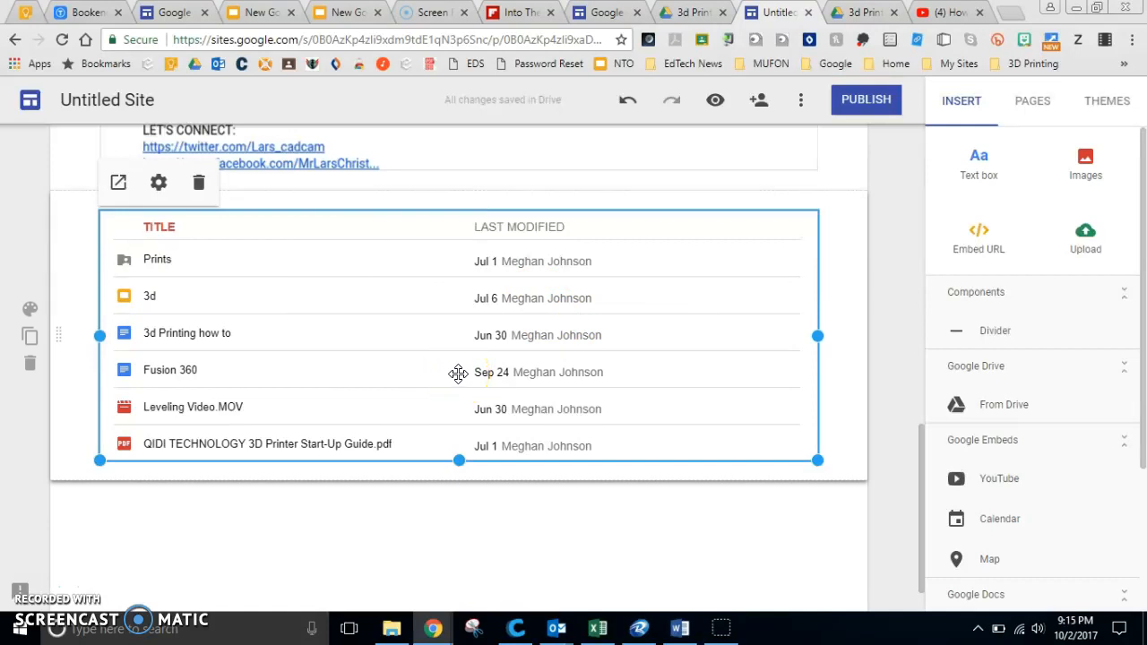
click(159, 184)
click(709, 345)
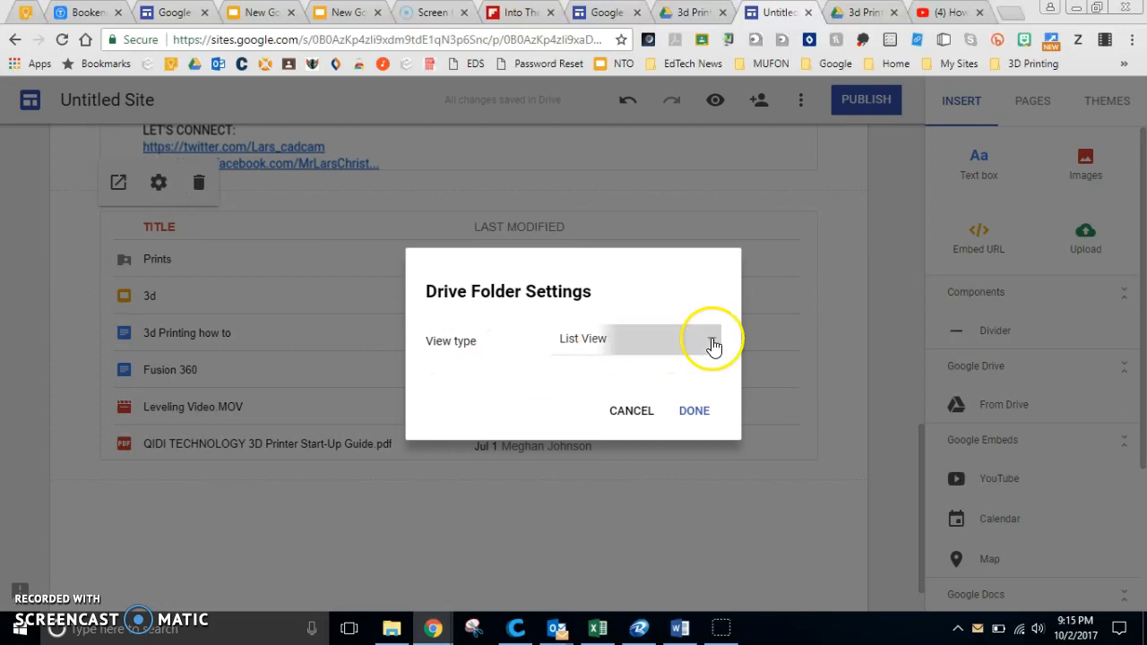
click(641, 370)
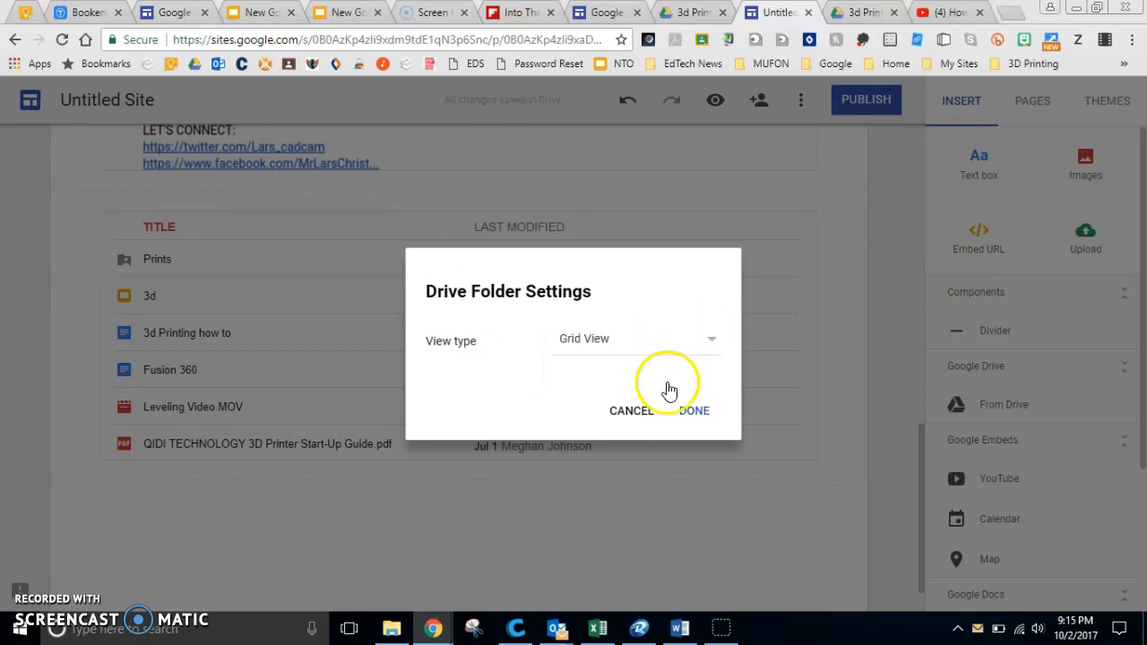
click(699, 414)
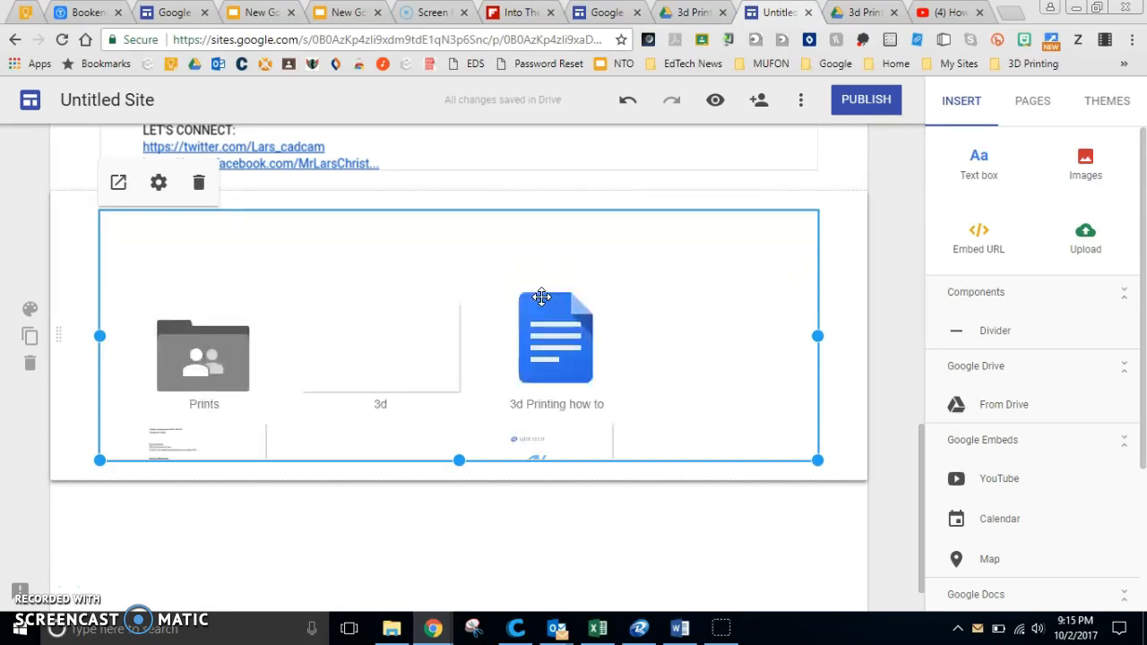
drag(459, 460, 465, 634)
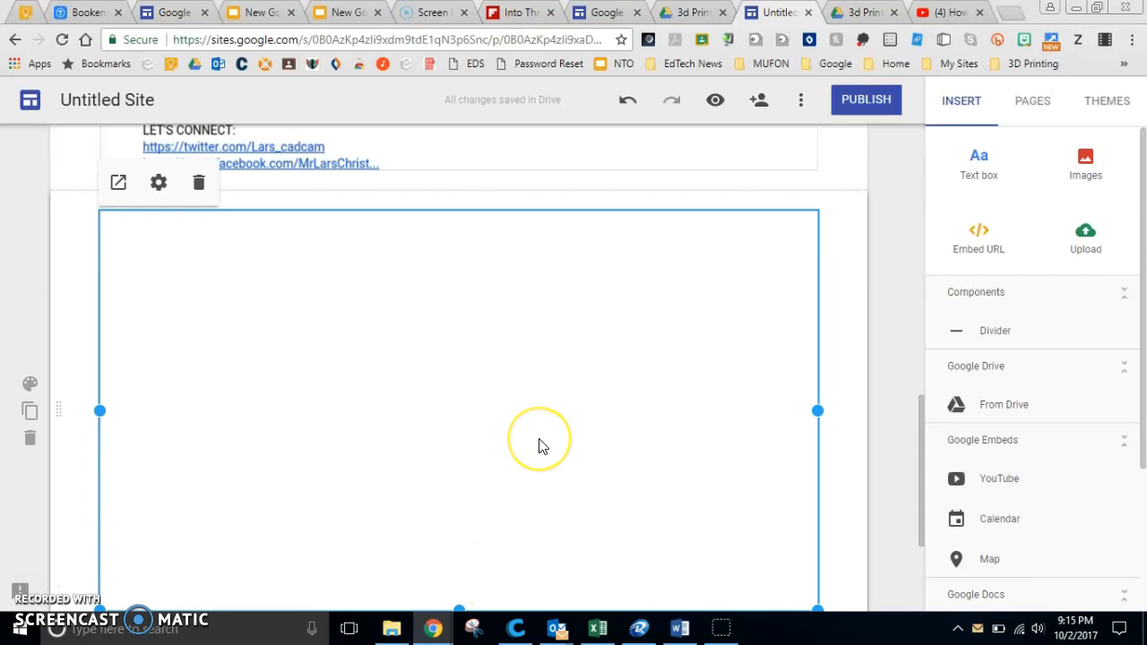
scroll(540, 439, down, 3)
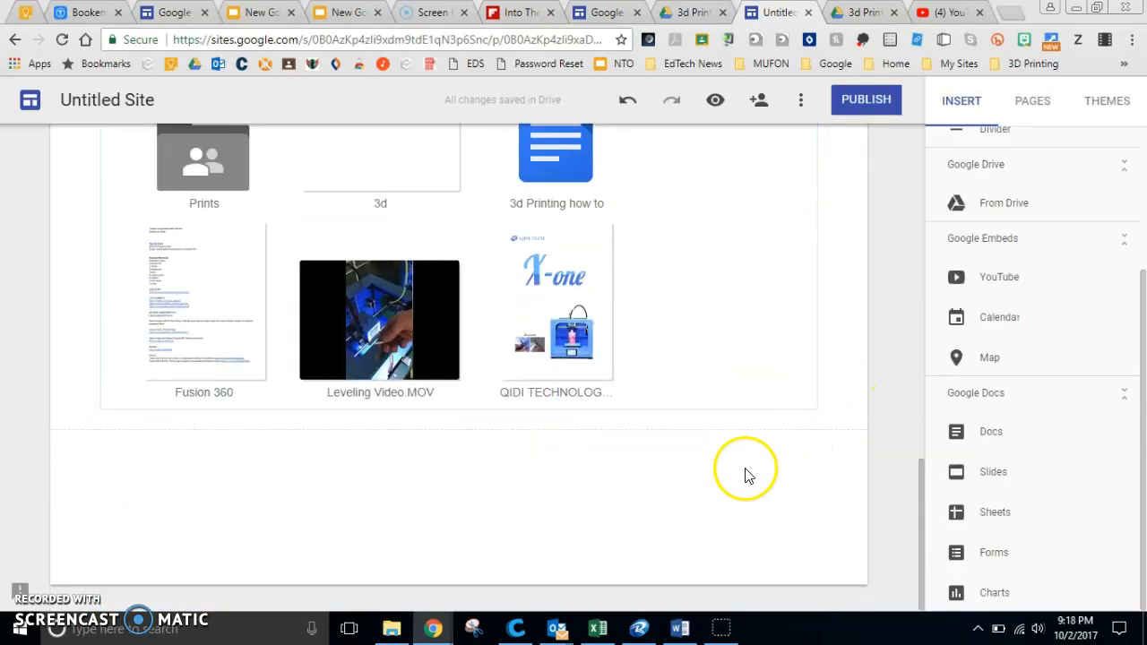
click(999, 325)
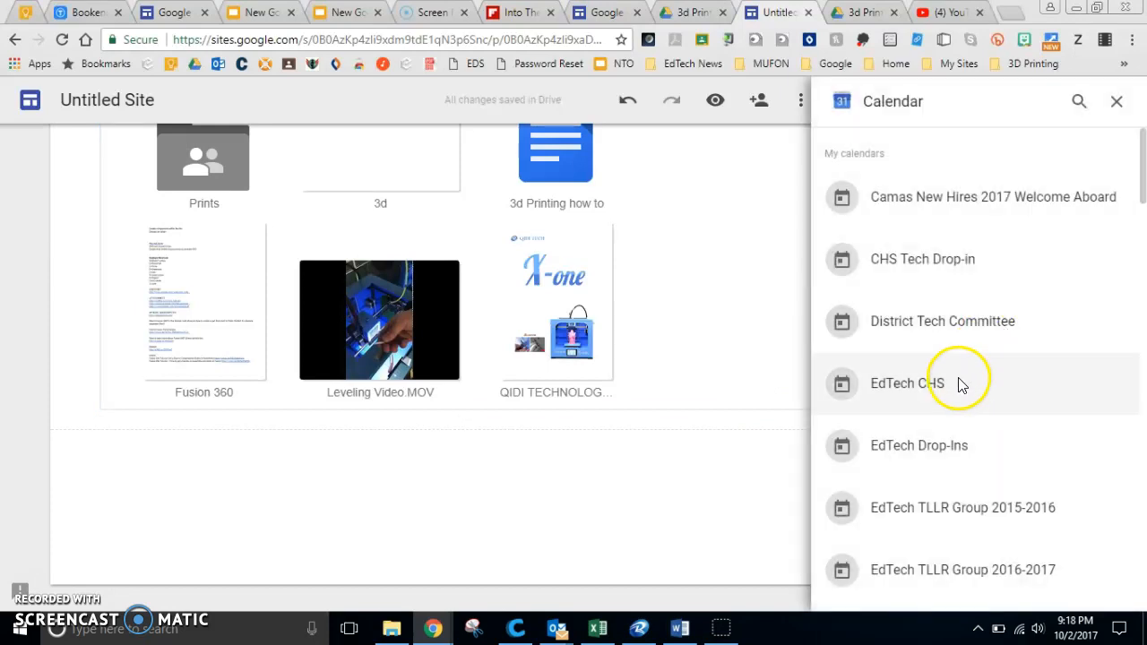
click(929, 450)
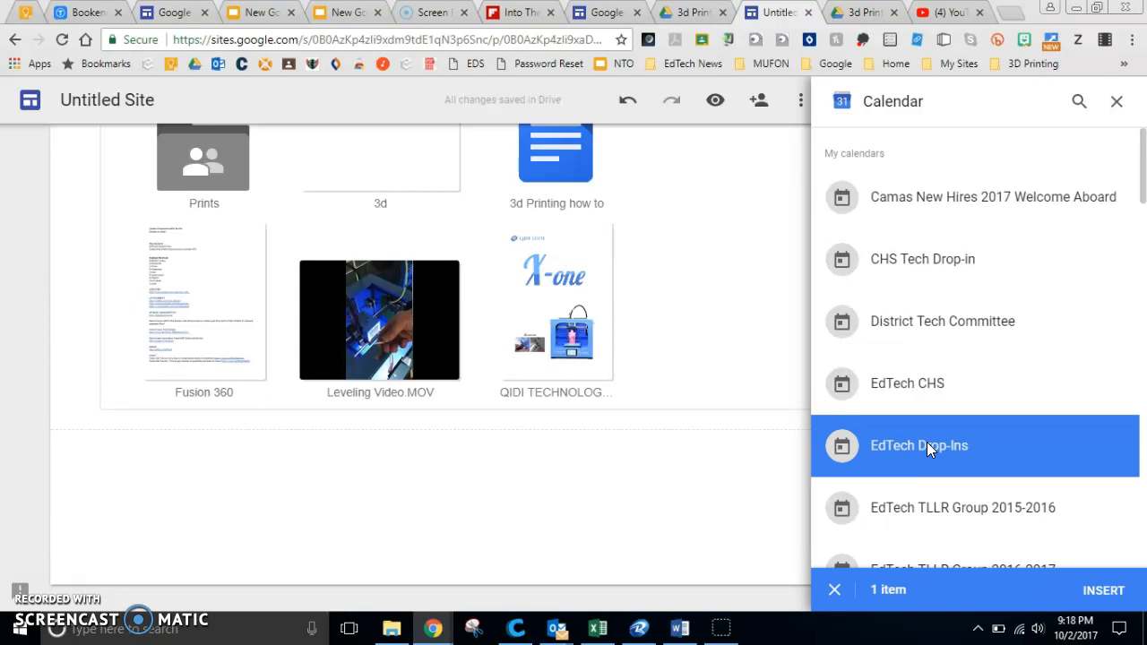
click(905, 450)
click(905, 450)
click(717, 480)
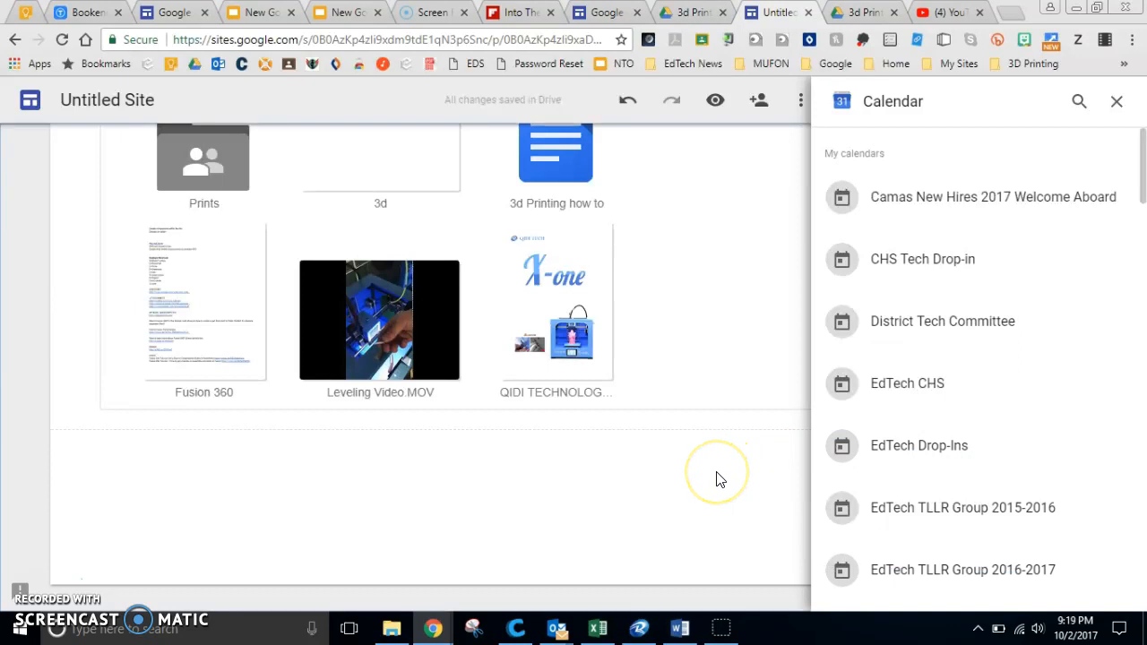
- Get the address of the 3D-Printing playlist from YouTube and embed it by URL below the 3d Printing folder on the site page
click(948, 11)
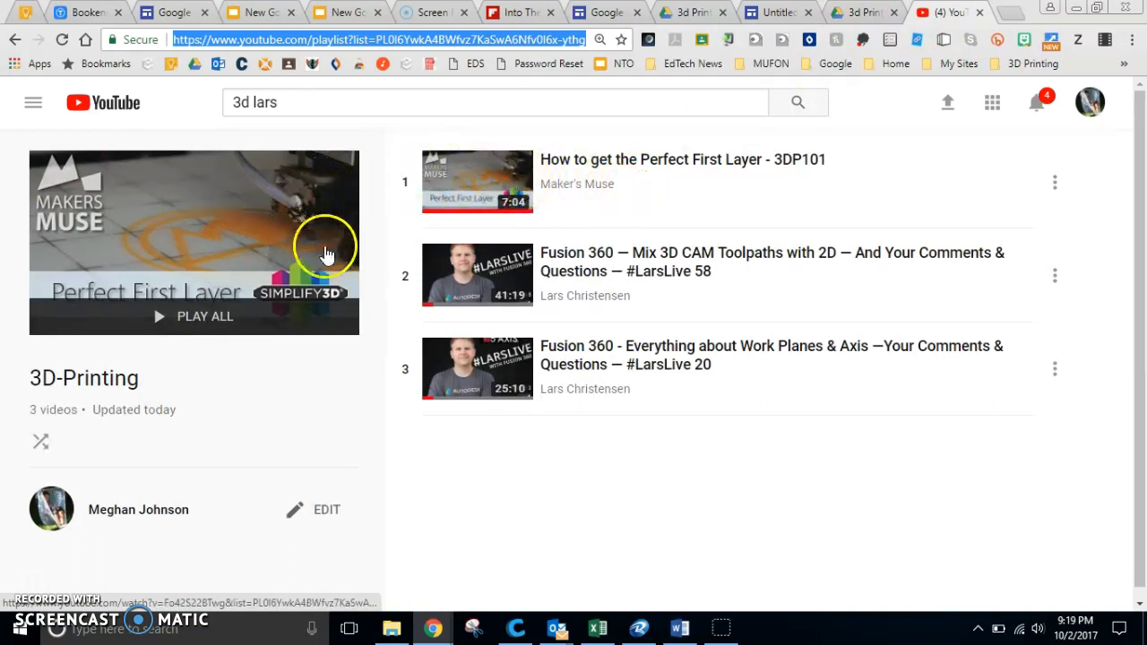
click(785, 13)
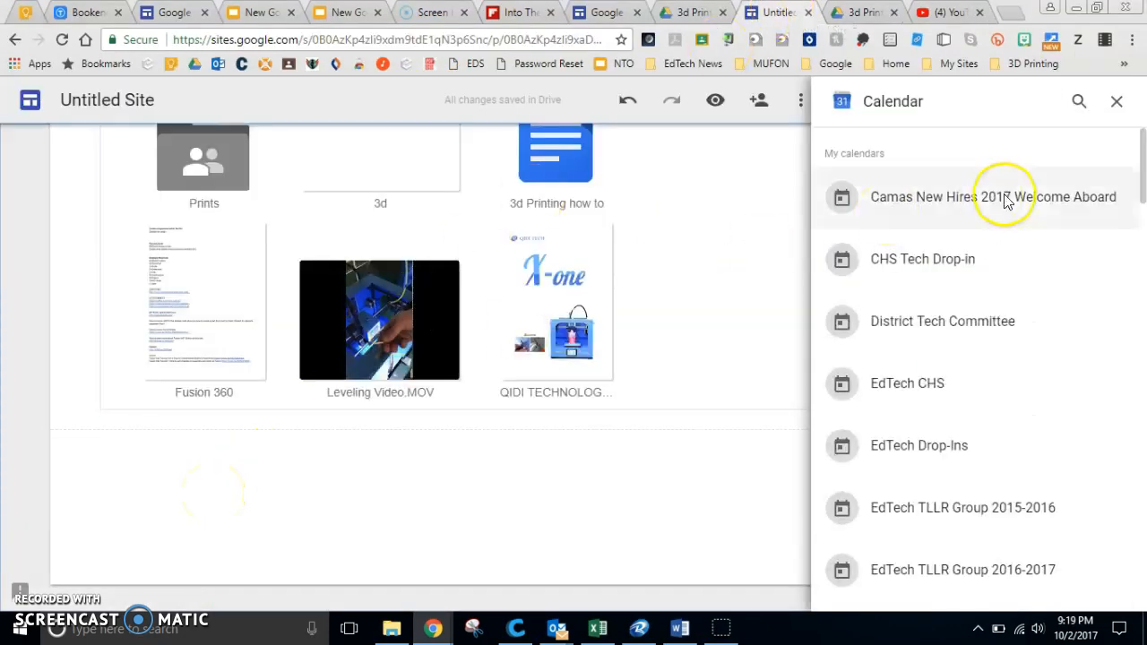
click(1117, 104)
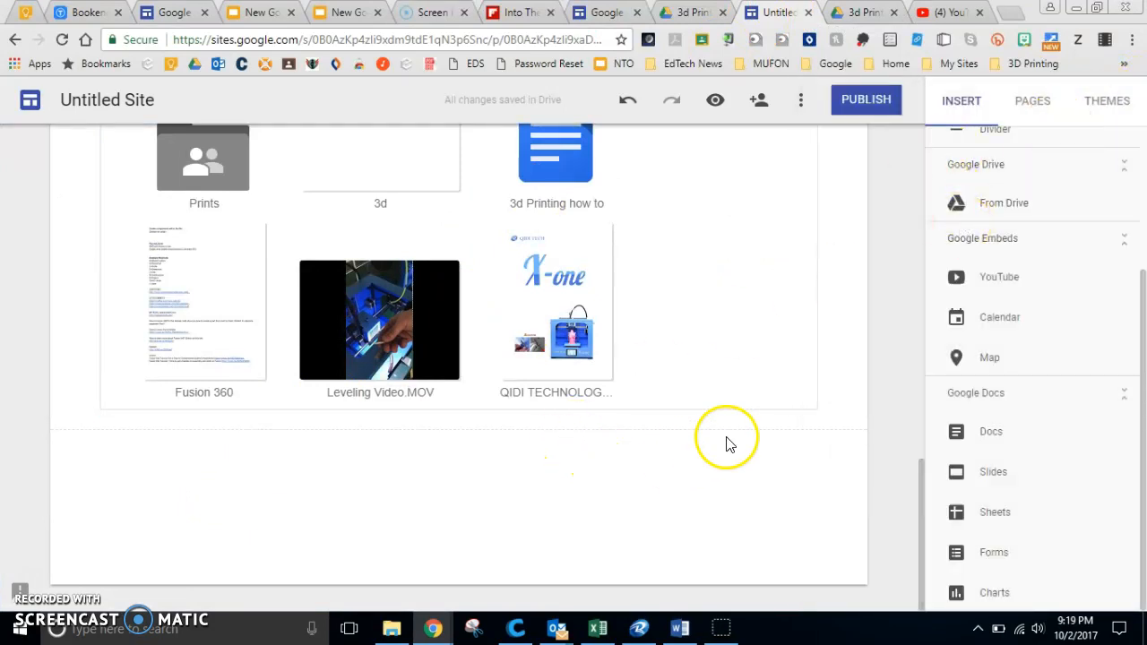
scroll(653, 516, up, 10)
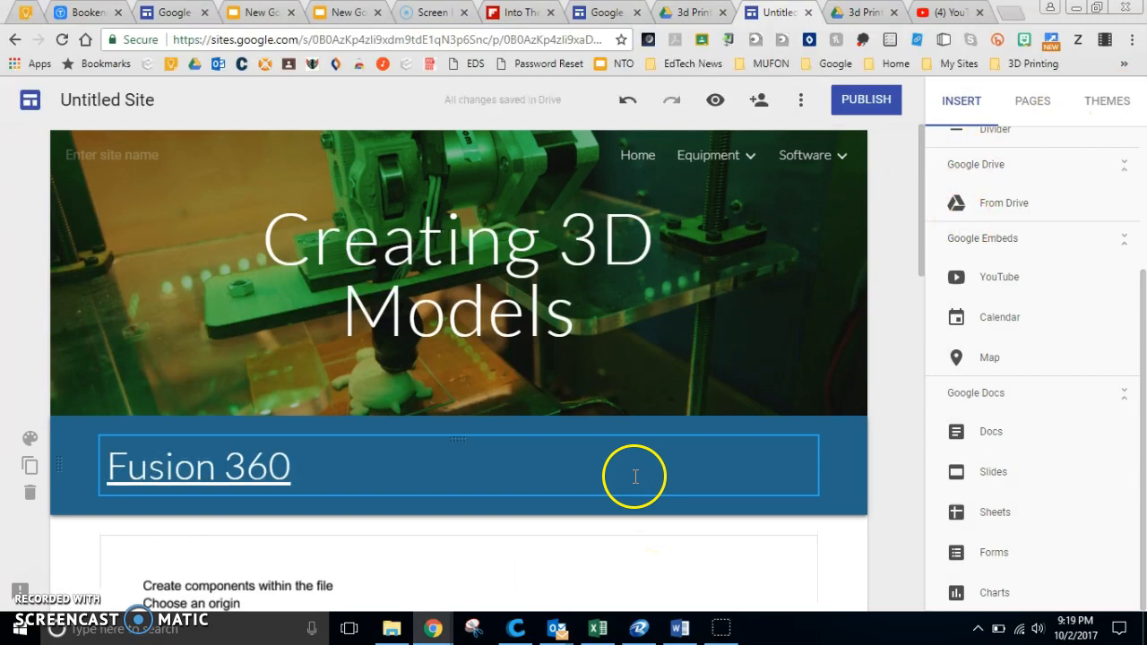
scroll(634, 479, down, 10)
double_click(468, 515)
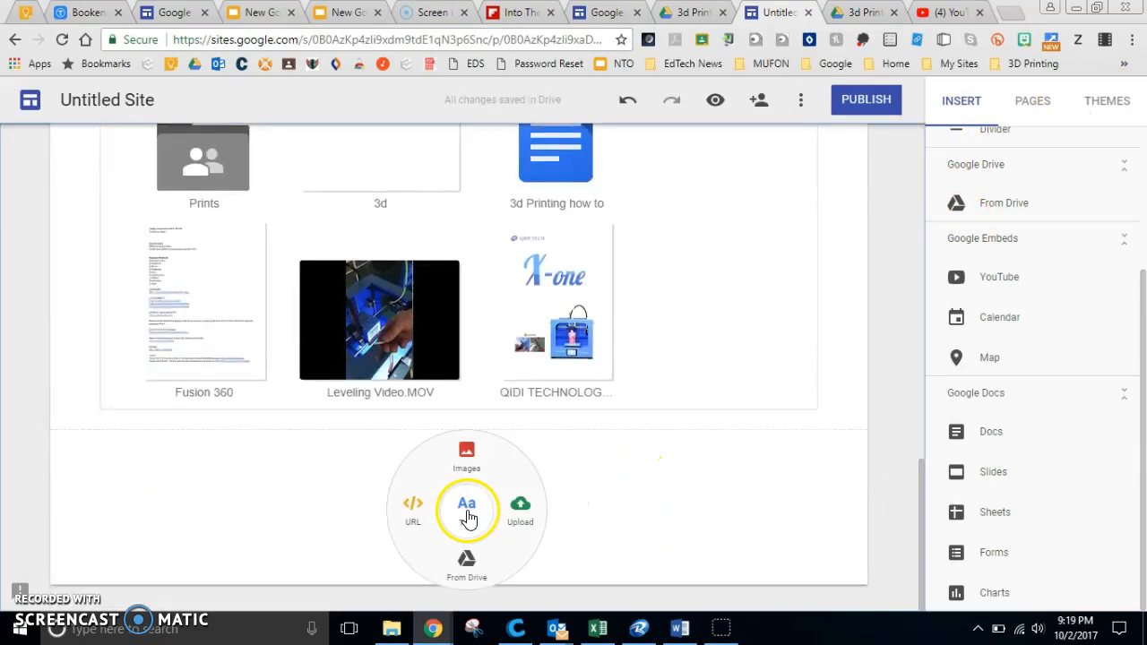
click(412, 509)
text(https://www.youtube.com/playlist?list=PL0I6YwkA4BWfvz7KaSwA6Nfv0I6x-ythg)
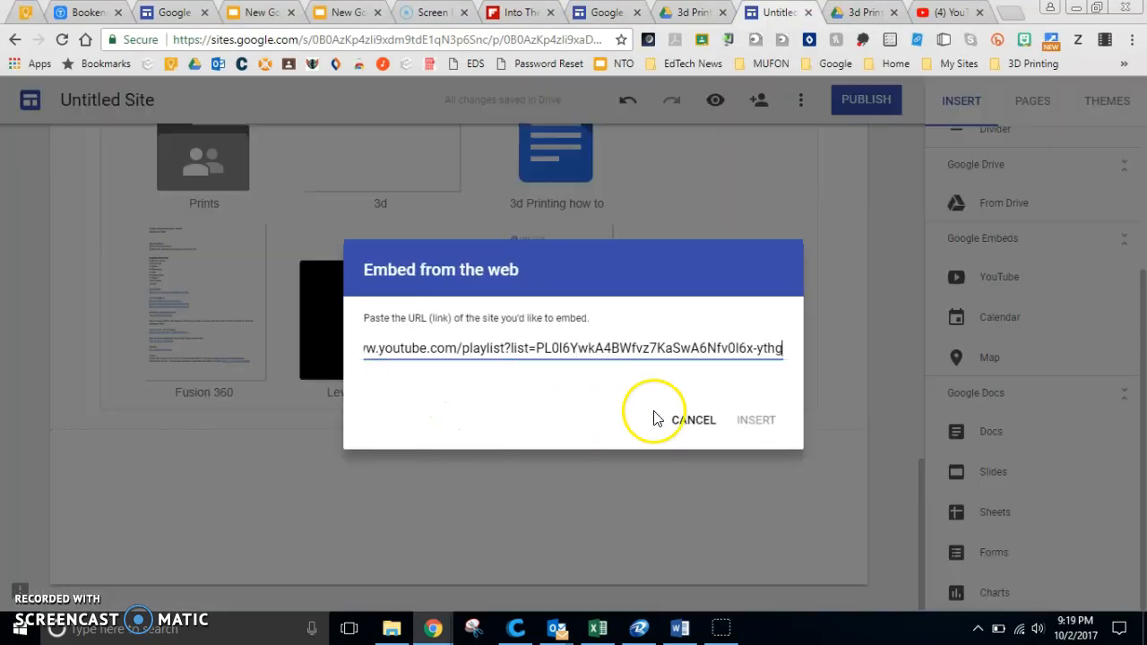
click(753, 520)
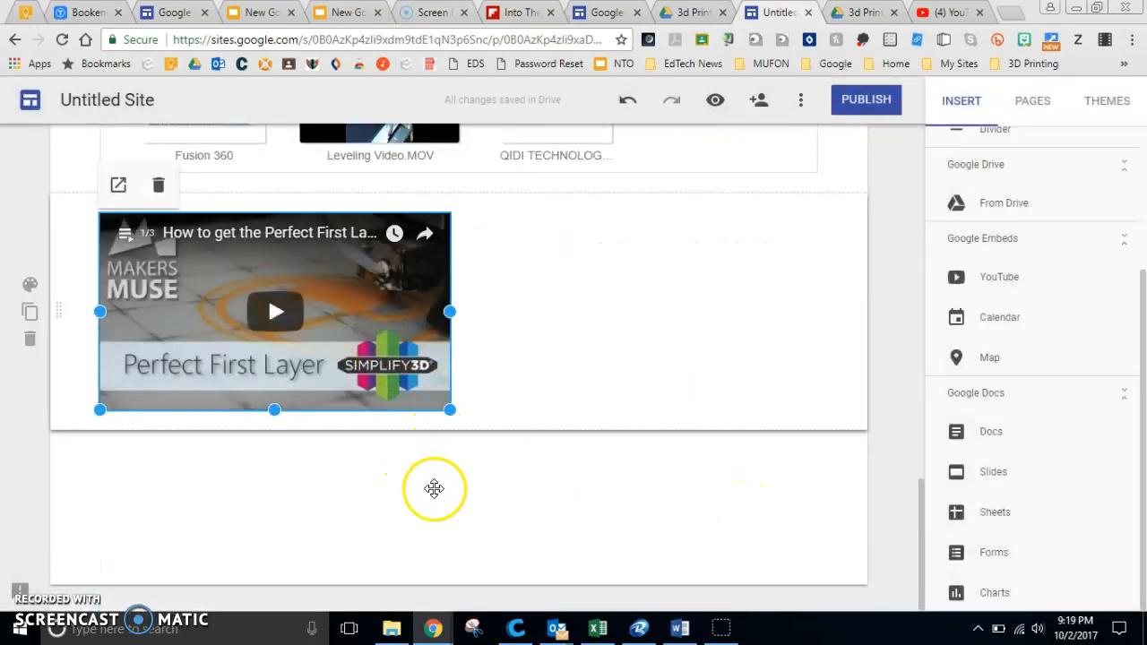
- Publish the site at the web address 3dprinting, visitable by anyone on the web
scroll(434, 491, up, 4)
scroll(434, 491, up, 5)
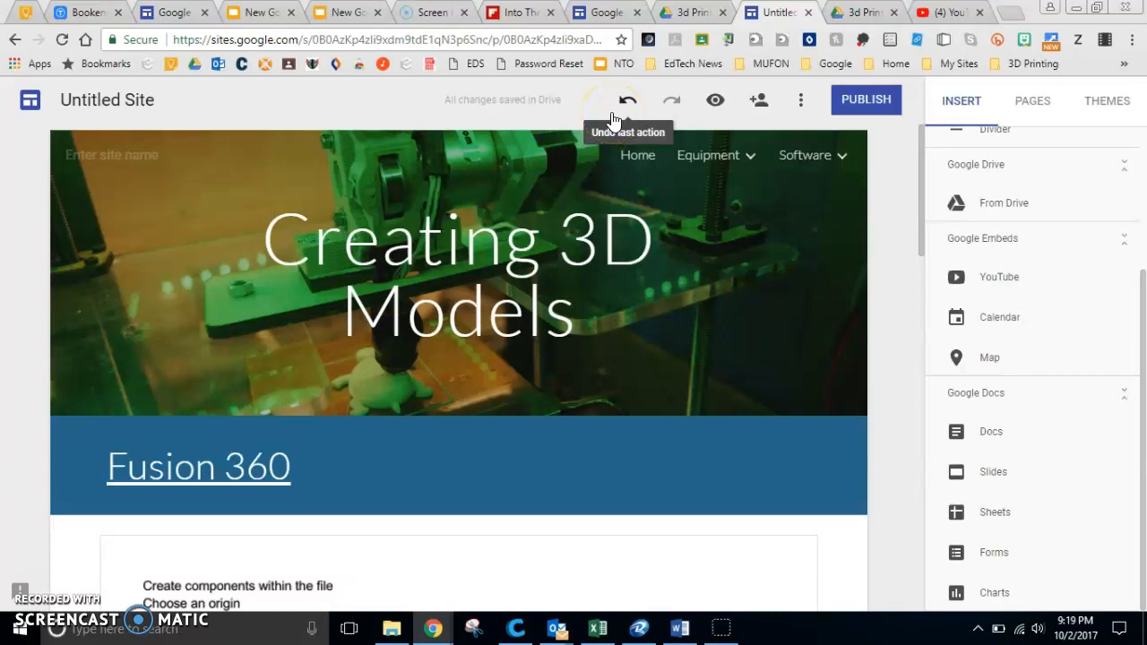
click(866, 103)
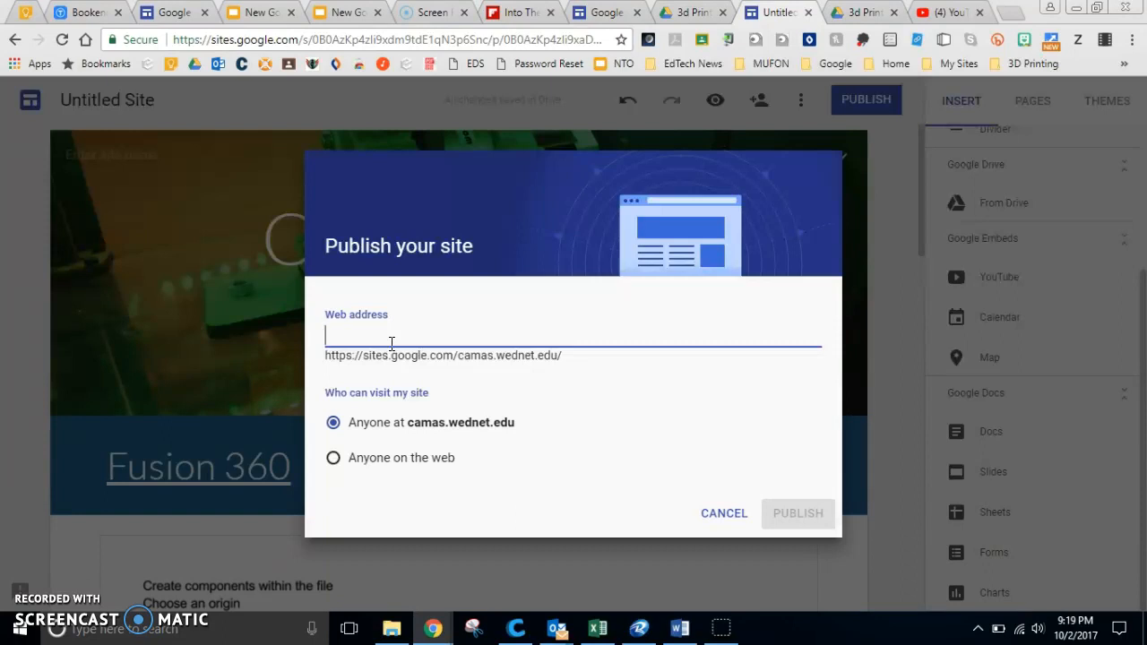
text(c)
key(BackSpace)
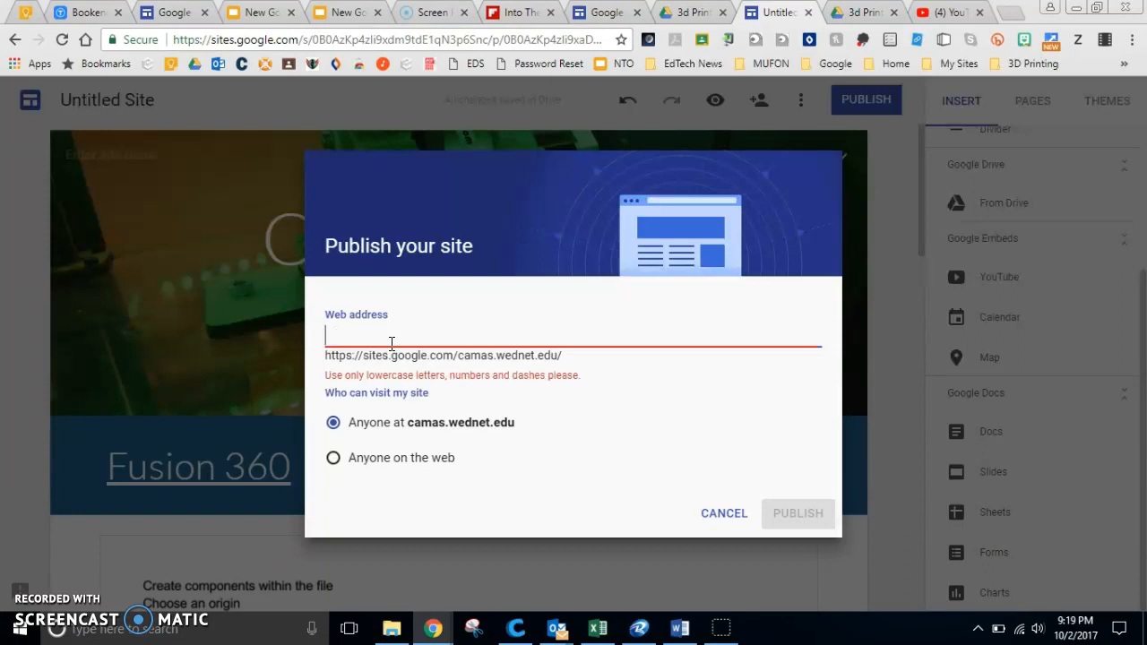
text(3dprinting)
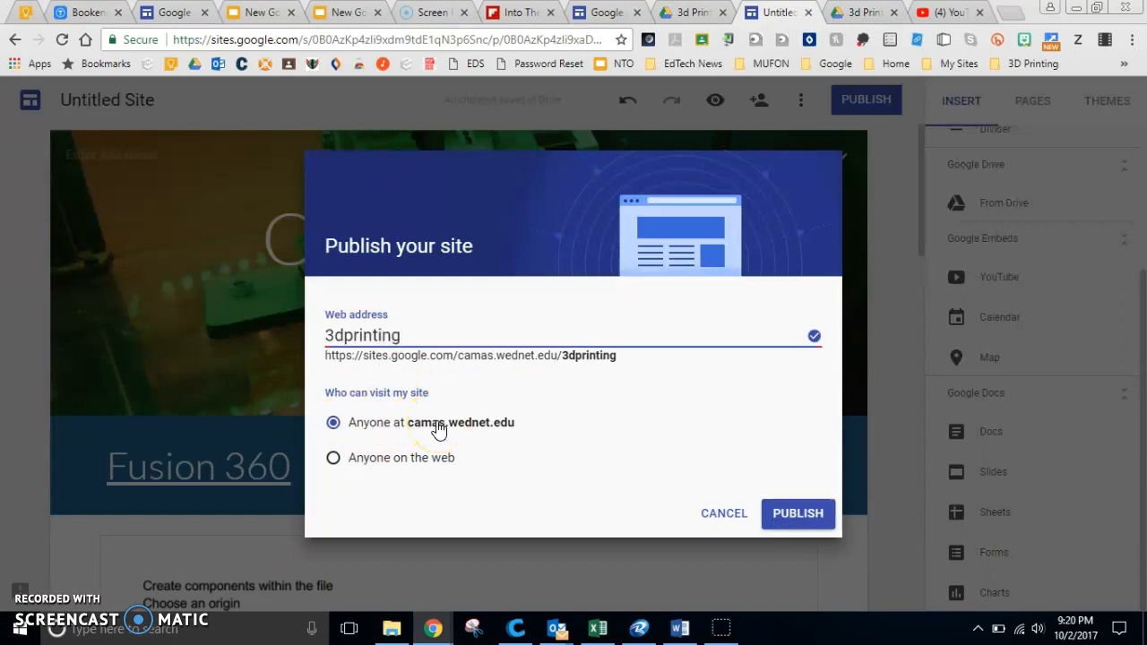
click(334, 459)
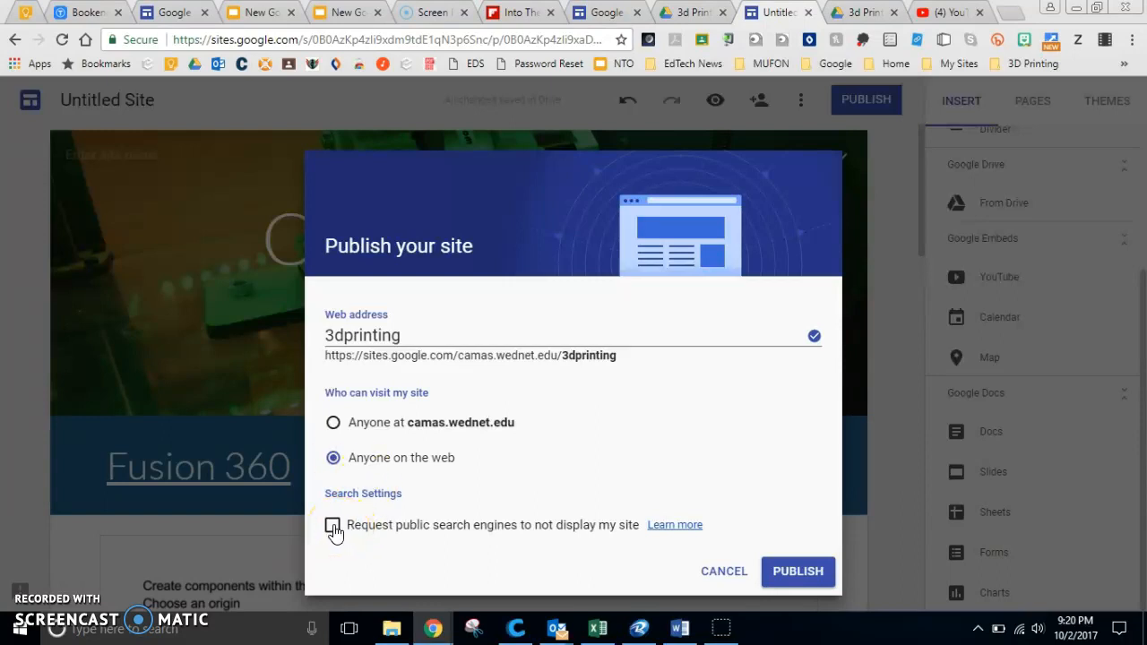
click(786, 572)
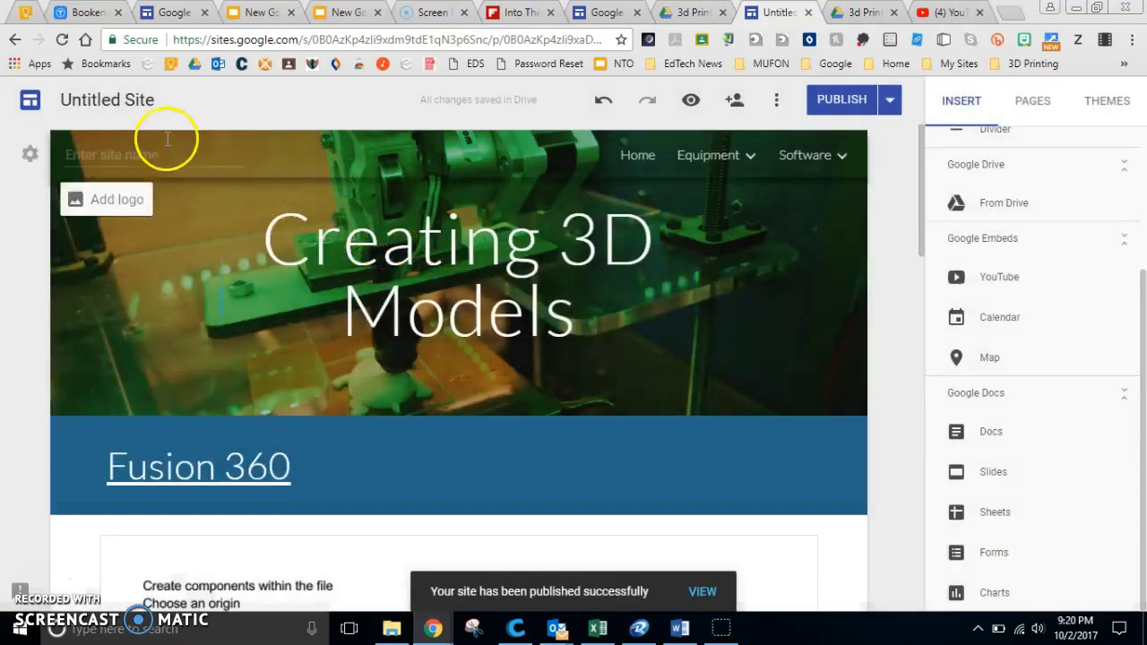
- Rename the site document as 3DPrinting
click(140, 104)
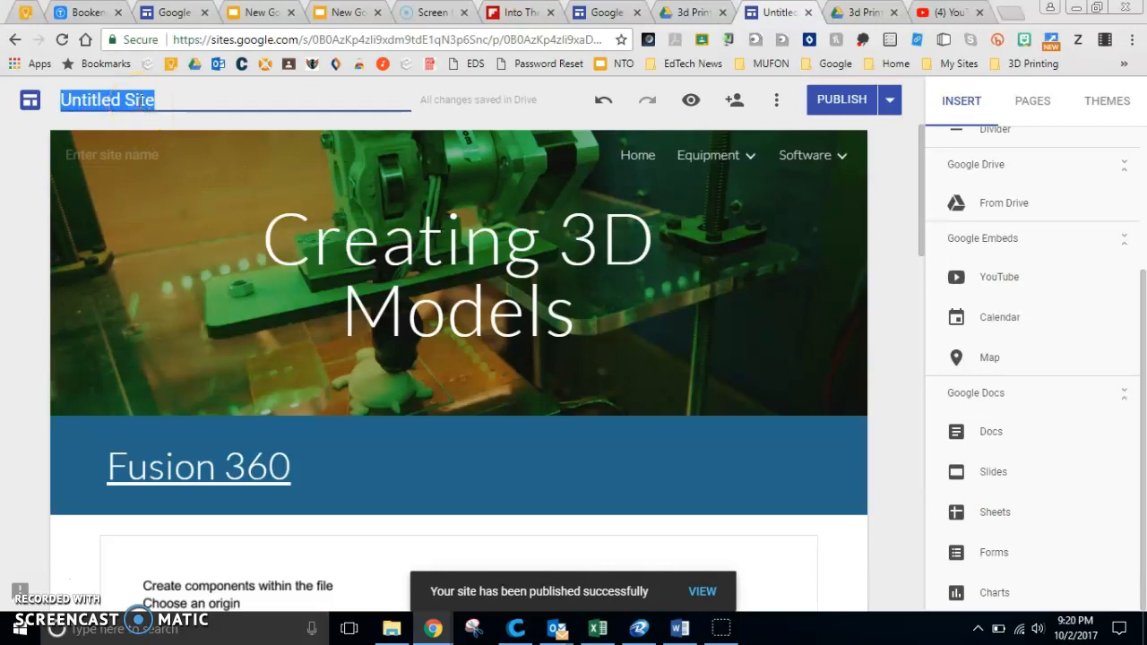
text(3)
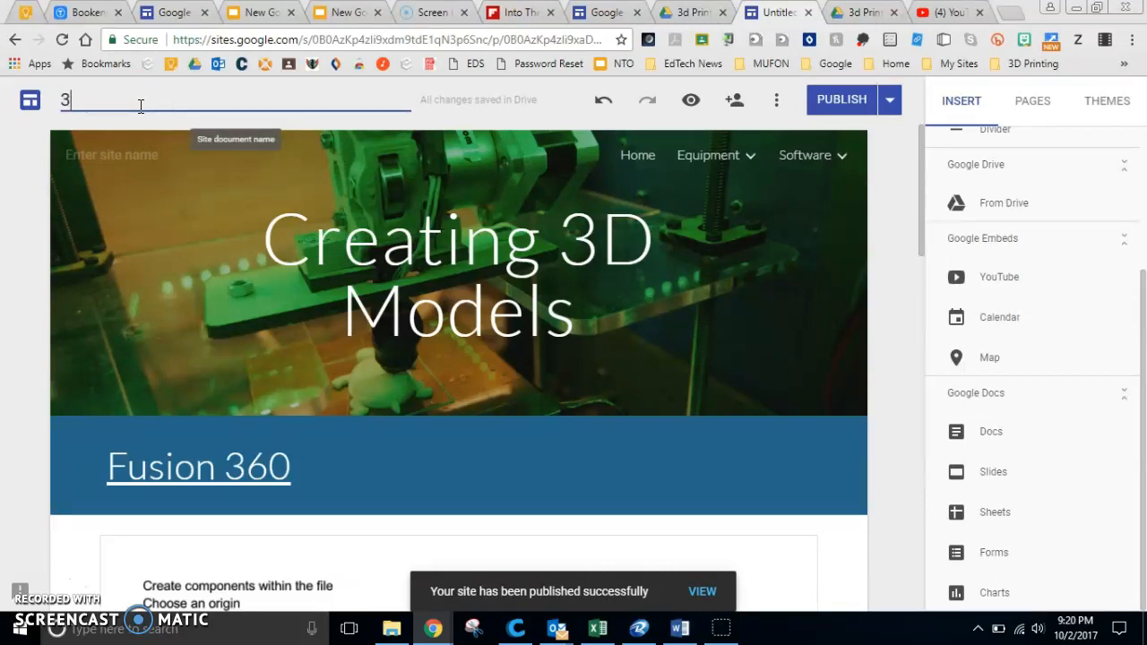
text(DPrinting)
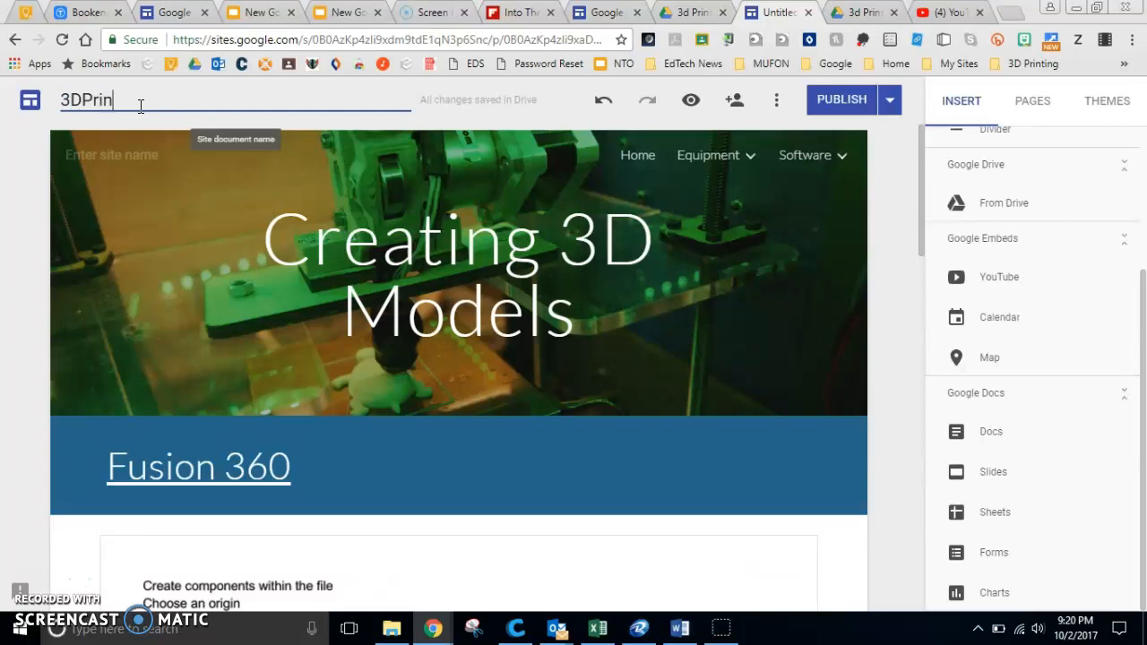